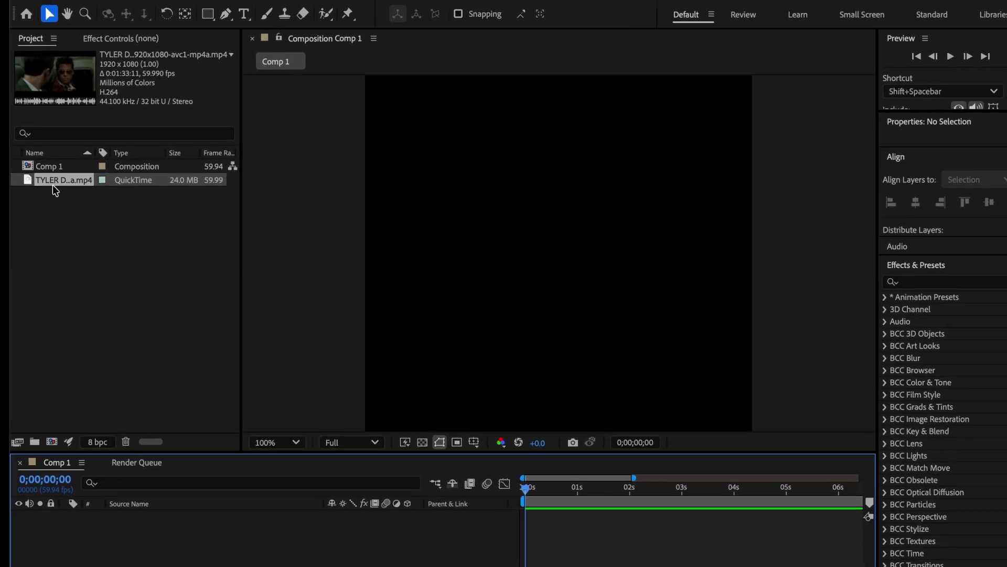
# Step: Add the TYLER DURDEN footage to Comp 1 and slide it earlier so the dark close-up shot opens the composition
pyautogui.moveTo(63, 174); pyautogui.dragTo(325, 533)
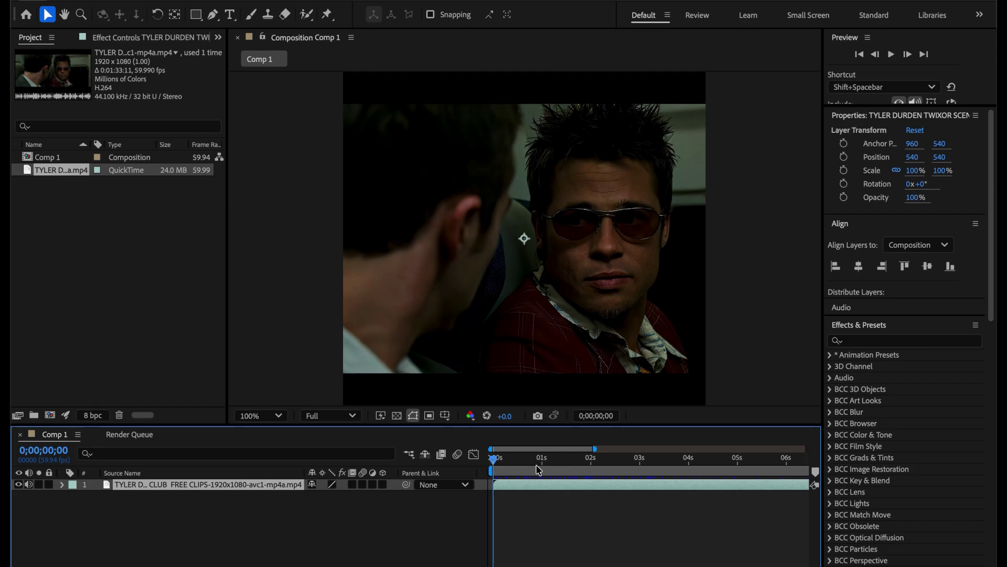
pyautogui.moveTo(775, 481); pyautogui.dragTo(523, 491)
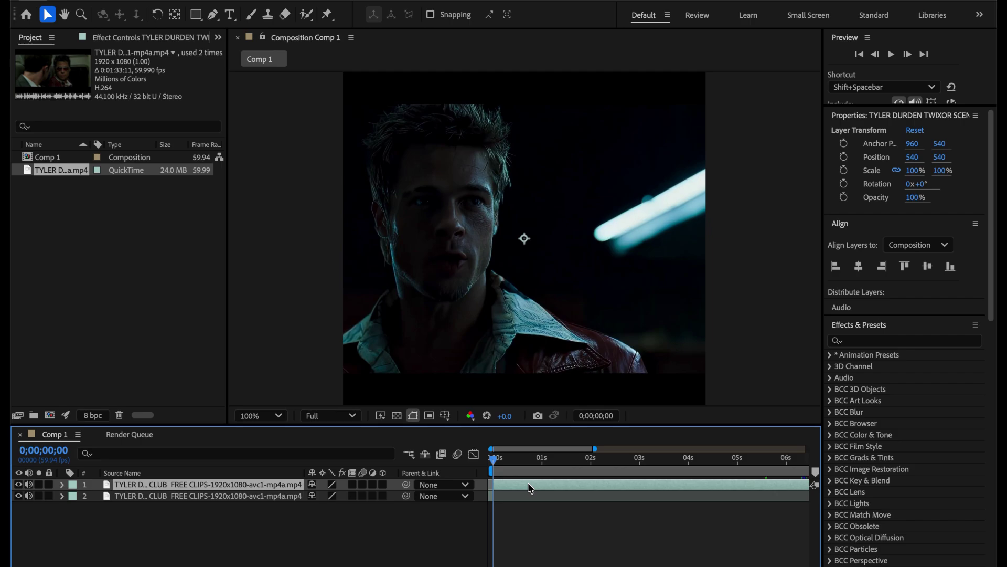
# Step: Find the bathtub shot in the upper footage layer, placing the playhead at 0;00;08;59
pyautogui.click(494, 499)
pyautogui.moveTo(608, 453); pyautogui.dragTo(764, 457)
pyautogui.moveTo(640, 456); pyautogui.dragTo(733, 460)
pyautogui.click(609, 484)
pyautogui.hotkey('ctrl', 'd')
pyautogui.scroll(3, 628, 480)
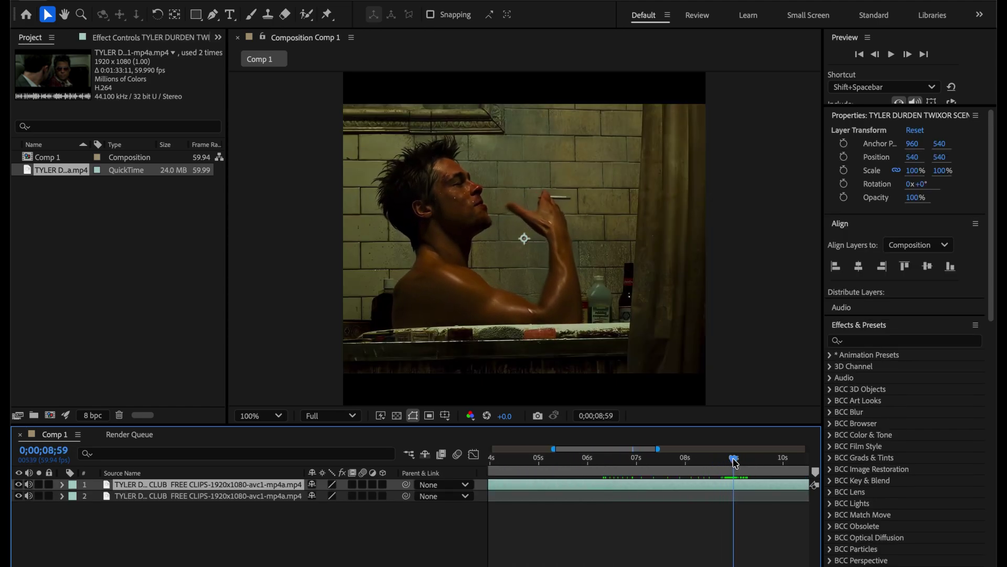
# Step: Trim the upper layer to begin at the bathtub shot and slide it to start where the first clip ends
pyautogui.hotkey('ctrl', 'shift', 'a')
pyautogui.press(';')
pyautogui.moveTo(673, 485); pyautogui.dragTo(558, 477)
pyautogui.scroll(3, 556, 477)
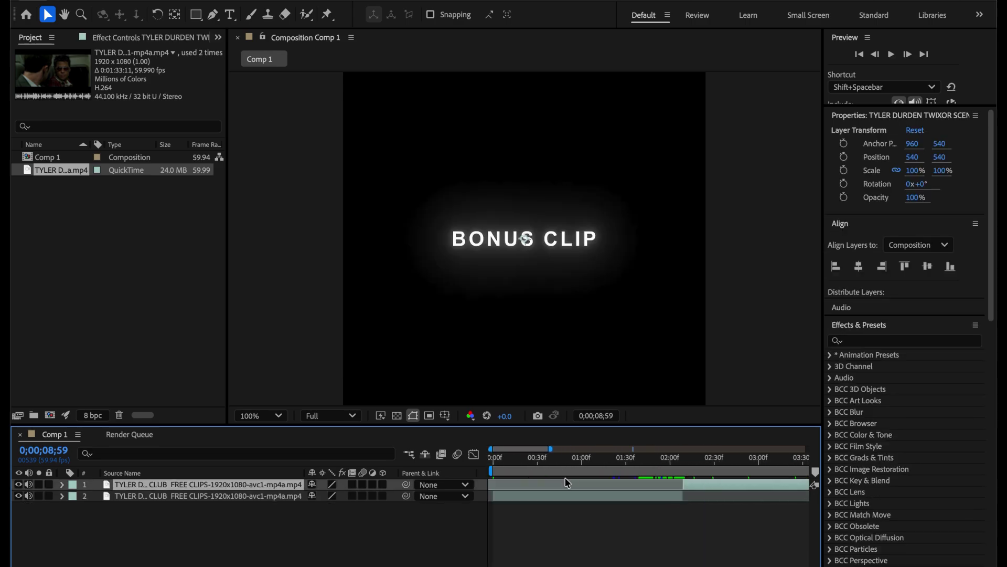
pyautogui.click(681, 458)
pyautogui.scroll(2, 681, 458)
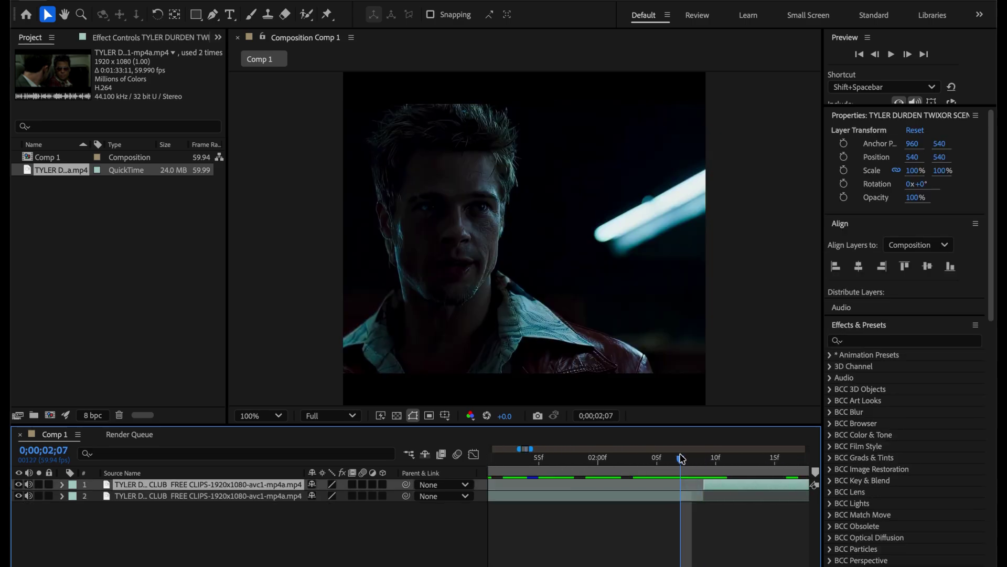
pyautogui.click(689, 497)
pyautogui.scroll(-4, 636, 473)
pyautogui.press('Home')
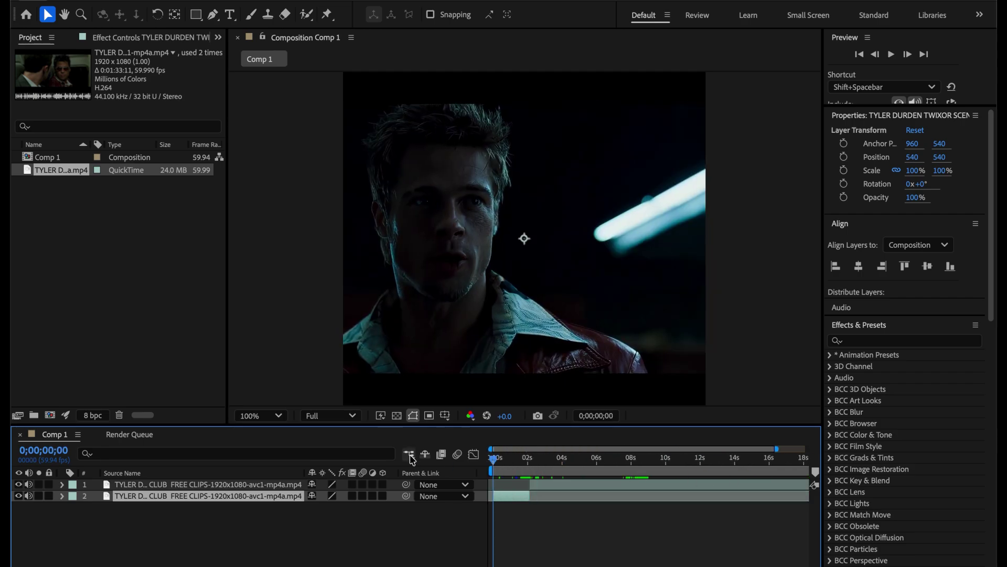
# Step: Split the bathtub clip at 0;00;04;03 and delete the part after the cut
pyautogui.click(563, 458)
pyautogui.click(558, 483)
pyautogui.hotkey('ctrl', 'shift', 'd')
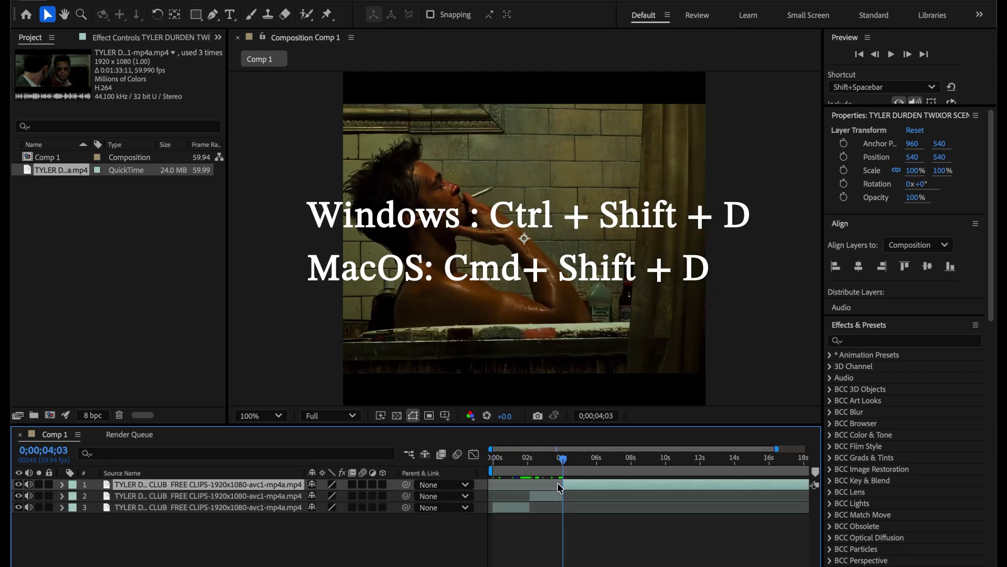
pyautogui.press('Delete')
pyautogui.press('Home')
pyautogui.scroll(2, 522, 511)
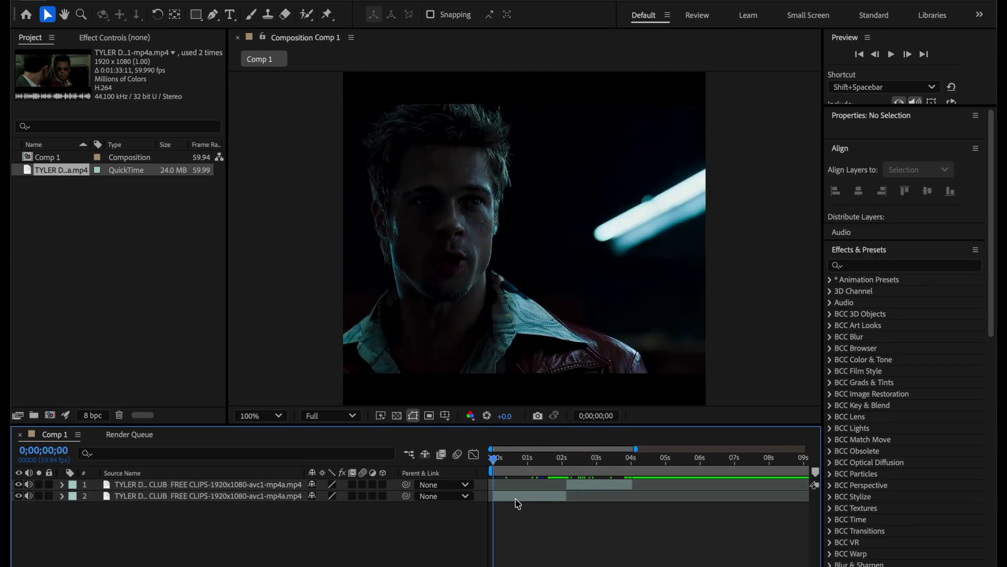
# Step: Try pre-composing the first clip and undo it
pyautogui.click(516, 495)
pyautogui.rightClick(516, 501)
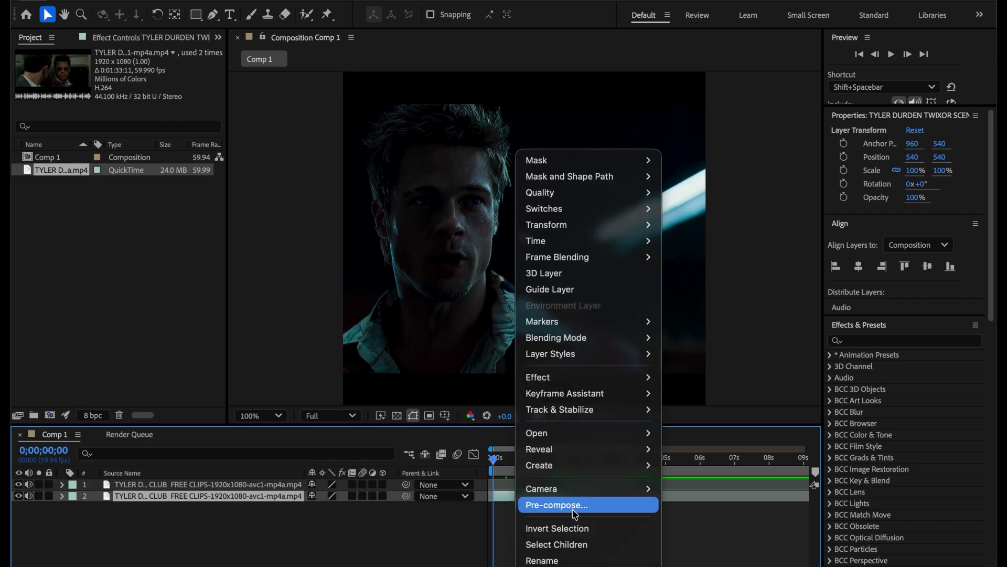
pyautogui.click(545, 503)
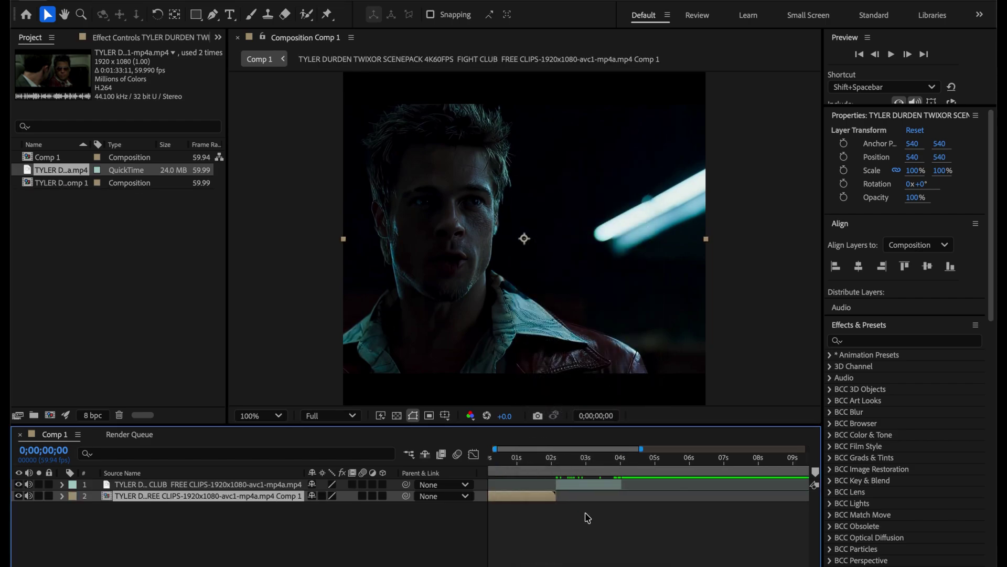
pyautogui.hotkey('ctrl', 'z')
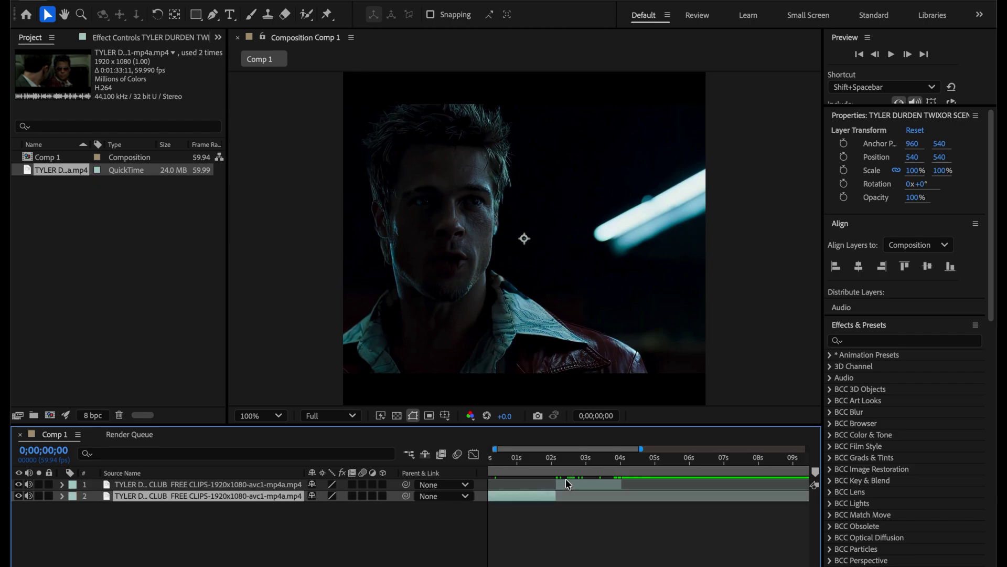
# Step: Scale the first clip to 124% at X position 738 and the bathtub clip to 126% at X position 684
pyautogui.moveTo(941, 171); pyautogui.dragTo(920, 157)
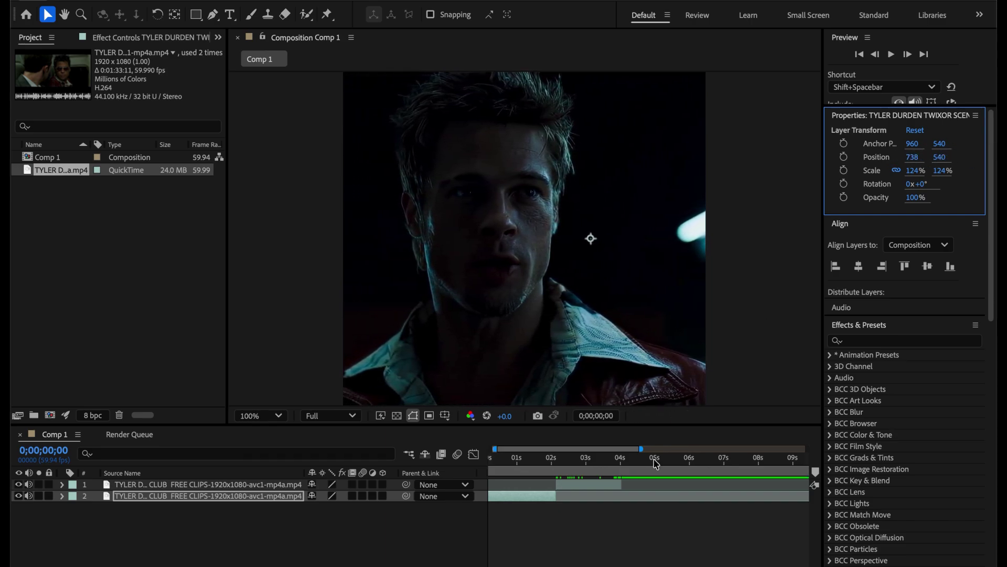
pyautogui.click(603, 486)
pyautogui.click(591, 460)
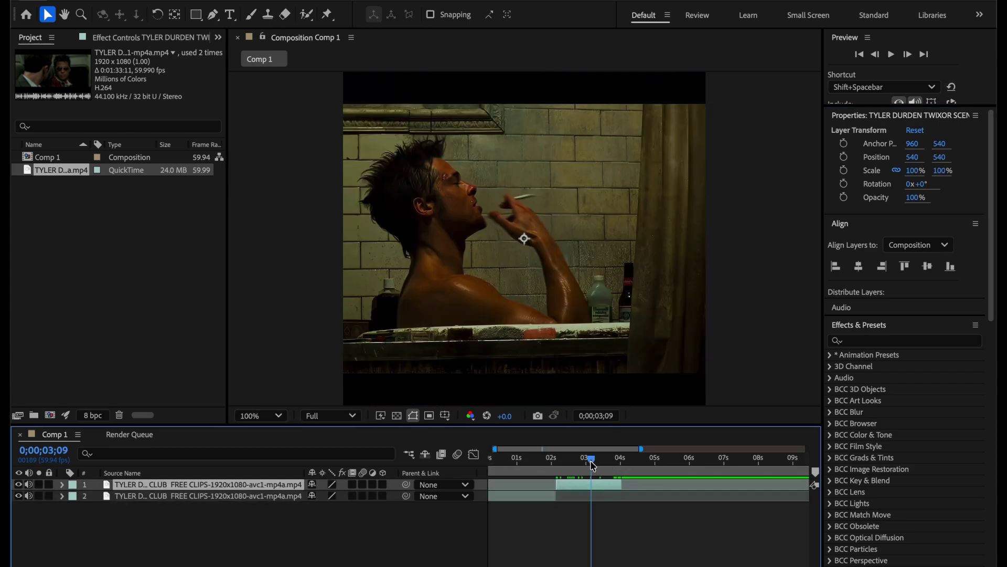
pyautogui.moveTo(942, 174); pyautogui.dragTo(963, 174)
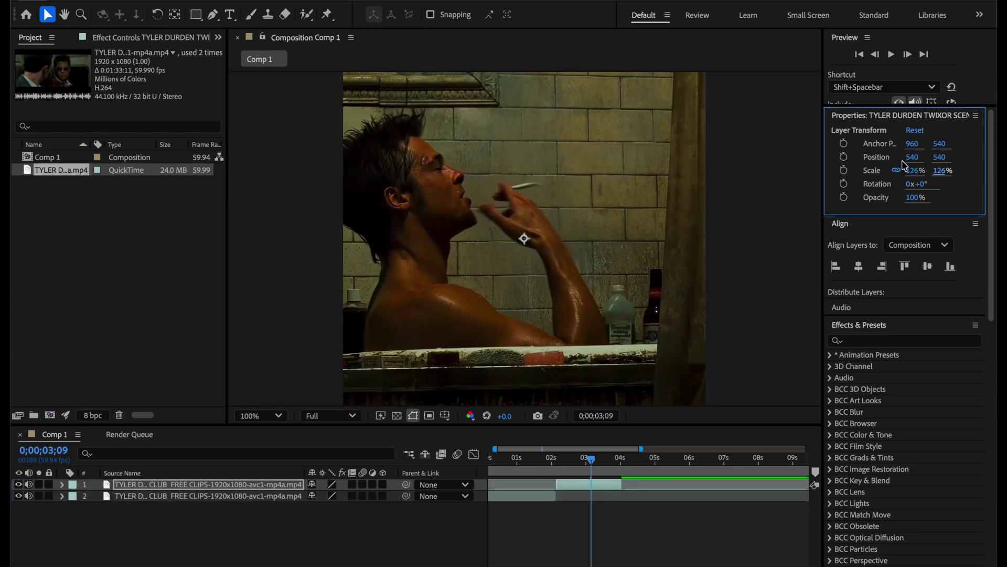
pyautogui.moveTo(915, 156); pyautogui.dragTo(996, 156)
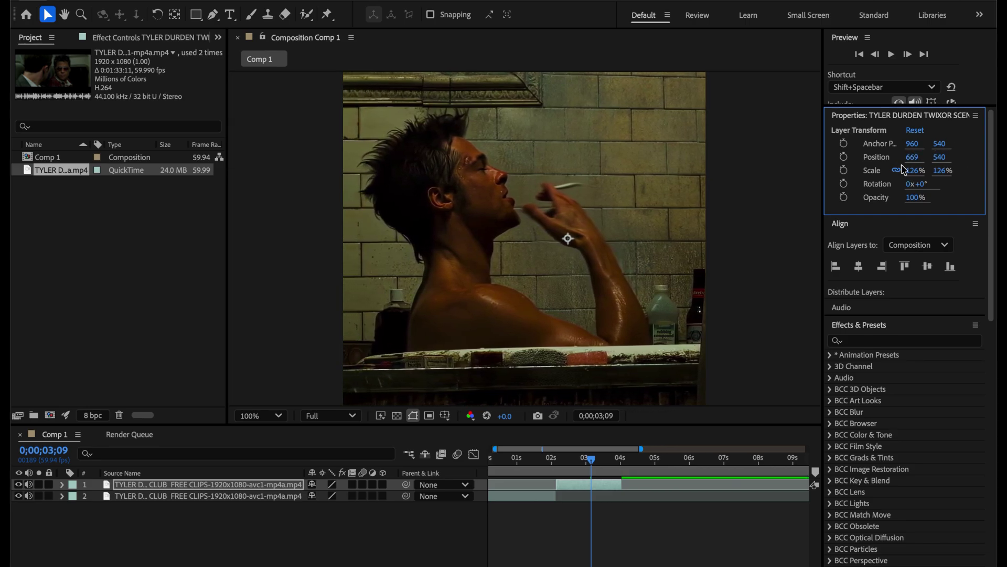
pyautogui.moveTo(913, 157); pyautogui.dragTo(922, 157)
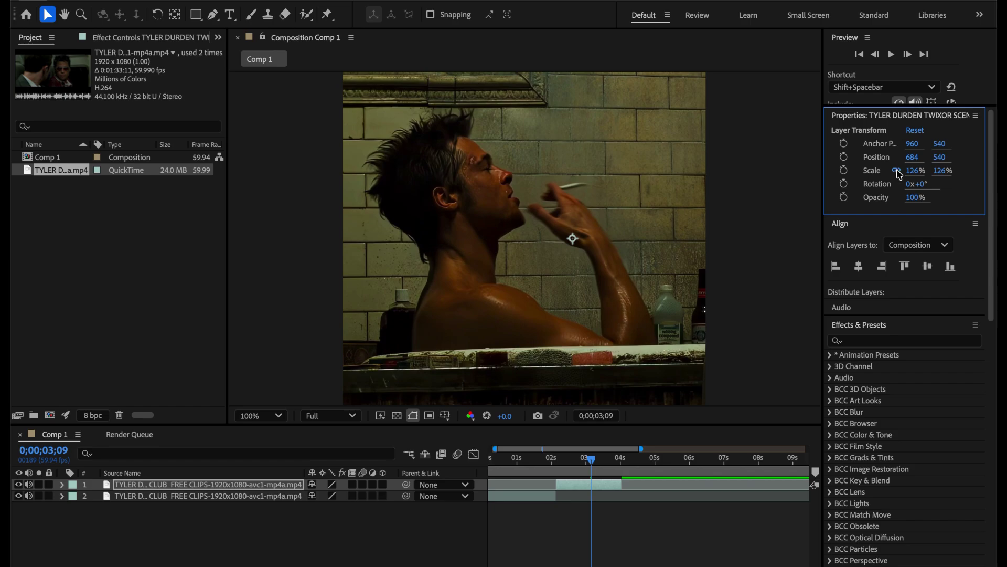
pyautogui.click(529, 314)
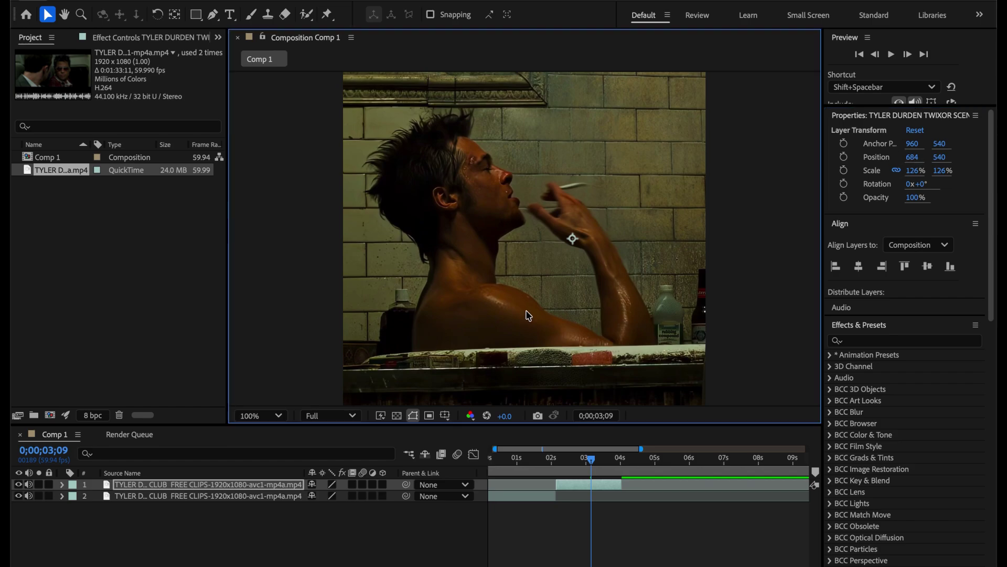
# Step: Pre-compose the first clip, the close-up shot at the beginning of the timeline
pyautogui.click(543, 462)
pyautogui.press('Home')
pyautogui.rightClick(563, 520)
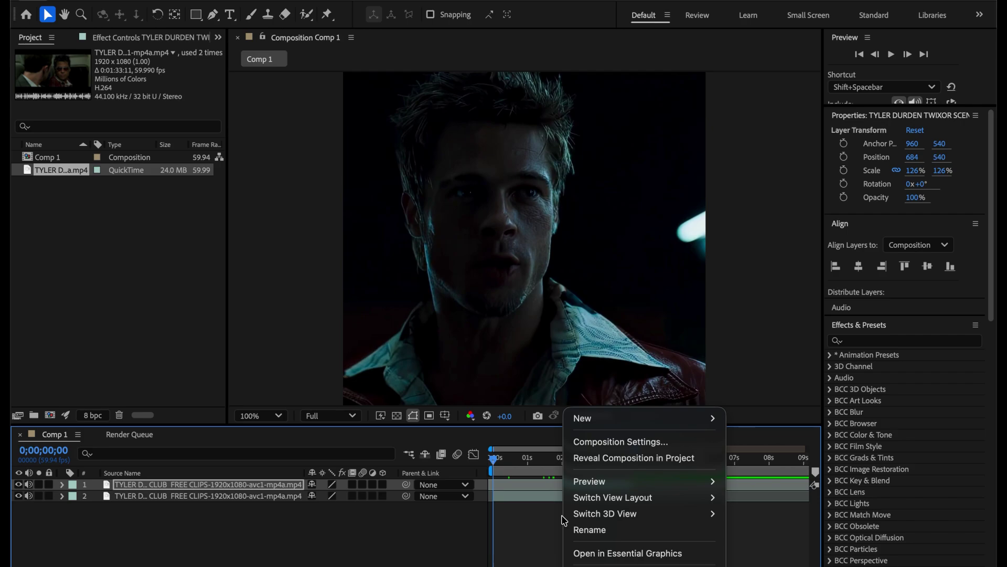
pyautogui.click(536, 516)
pyautogui.click(524, 498)
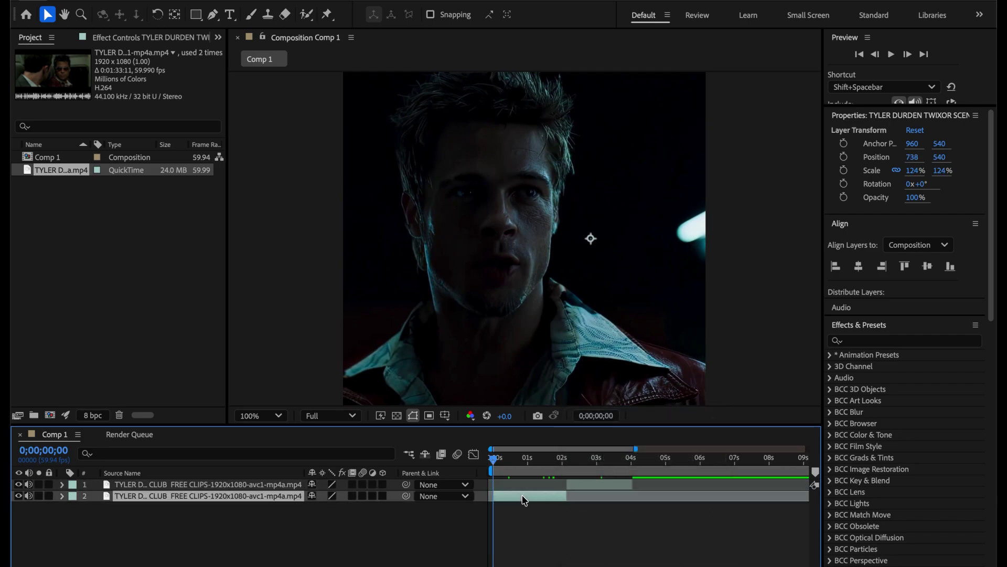
pyautogui.rightClick(524, 500)
pyautogui.click(598, 506)
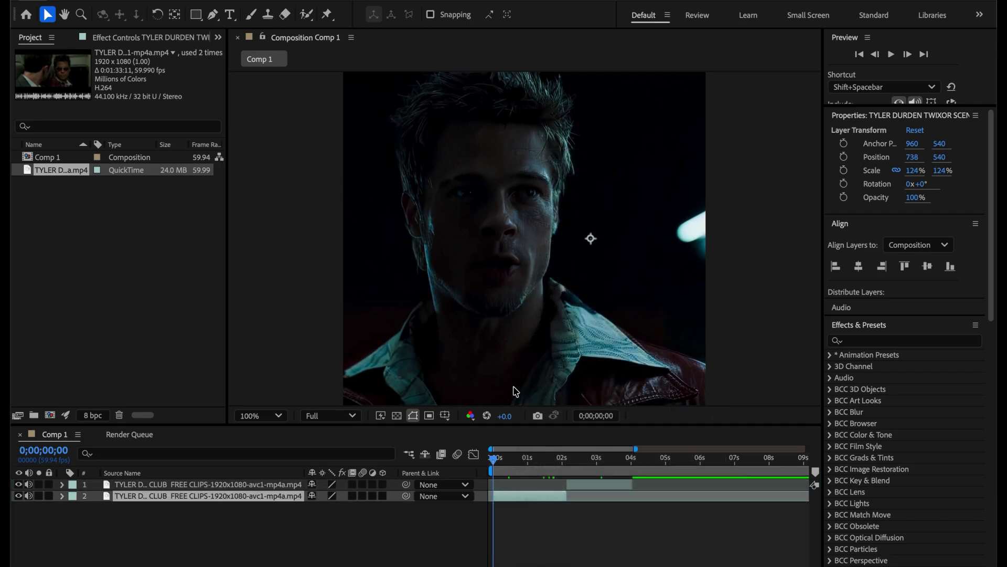
# Step: Pre-compose the second clip, the bathtub shot
pyautogui.click(583, 484)
pyautogui.rightClick(585, 487)
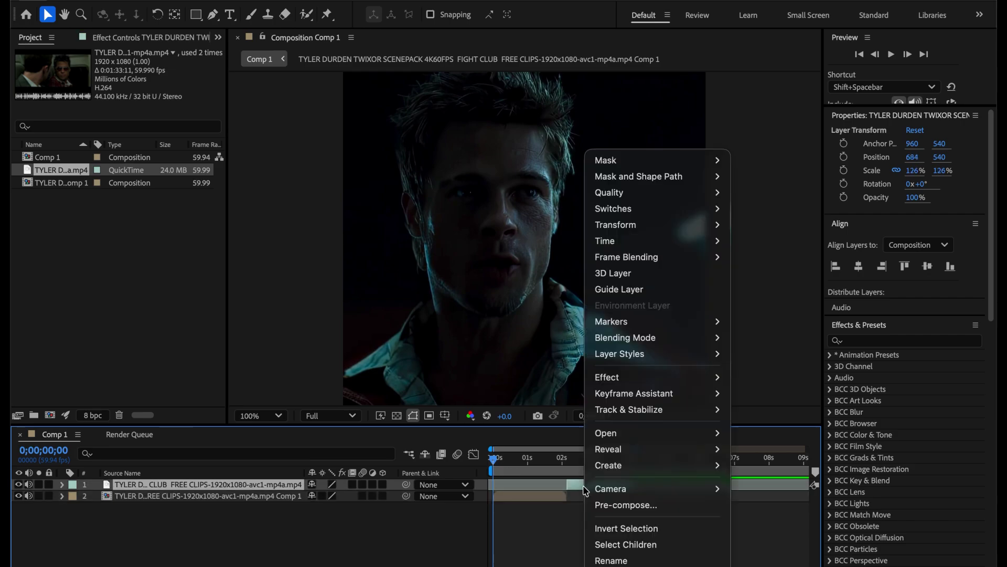
pyautogui.click(617, 504)
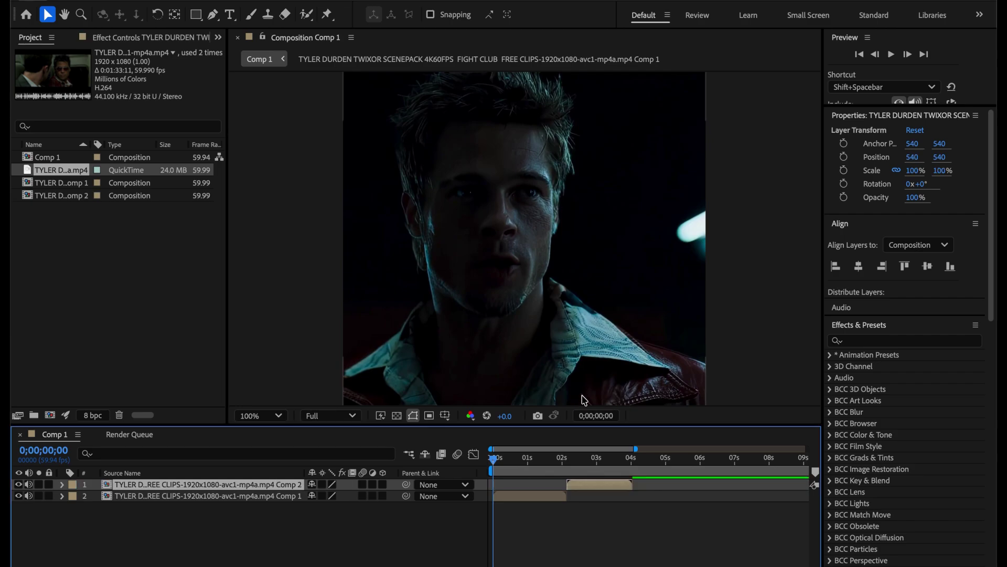
# Step: Add a black solid sized to the composition above the two pre-composed clips
pyautogui.rightClick(561, 522)
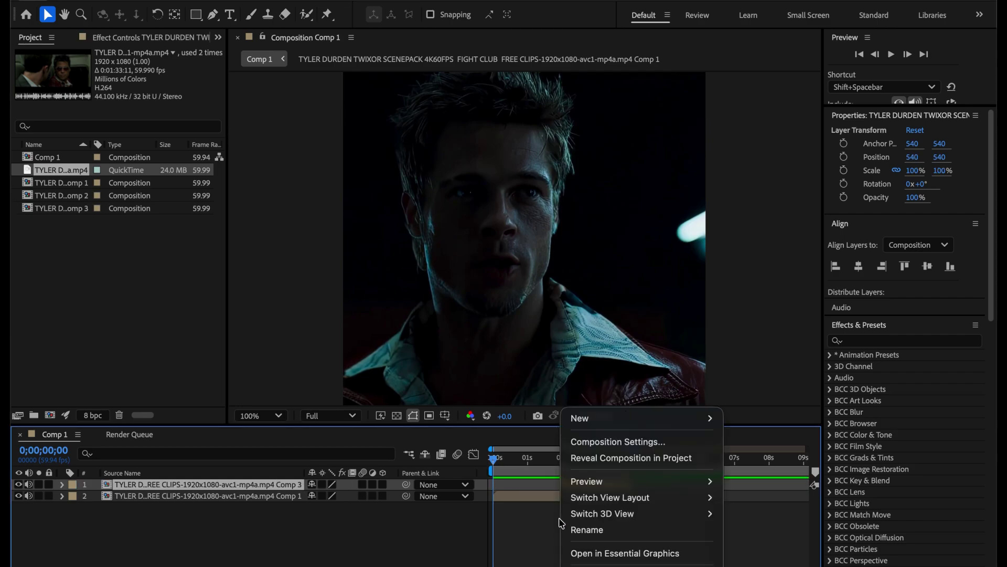
pyautogui.click(507, 517)
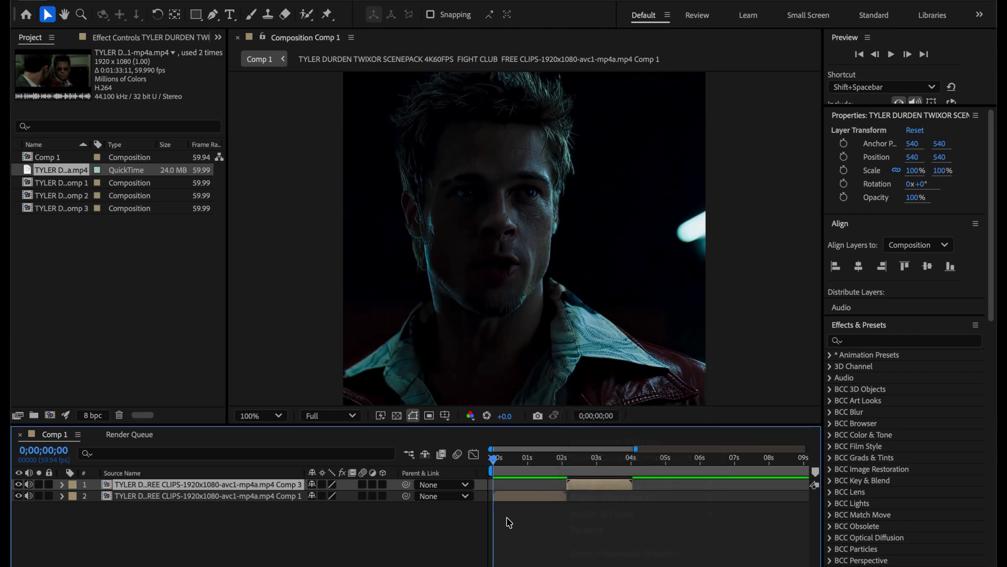
pyautogui.rightClick(533, 543)
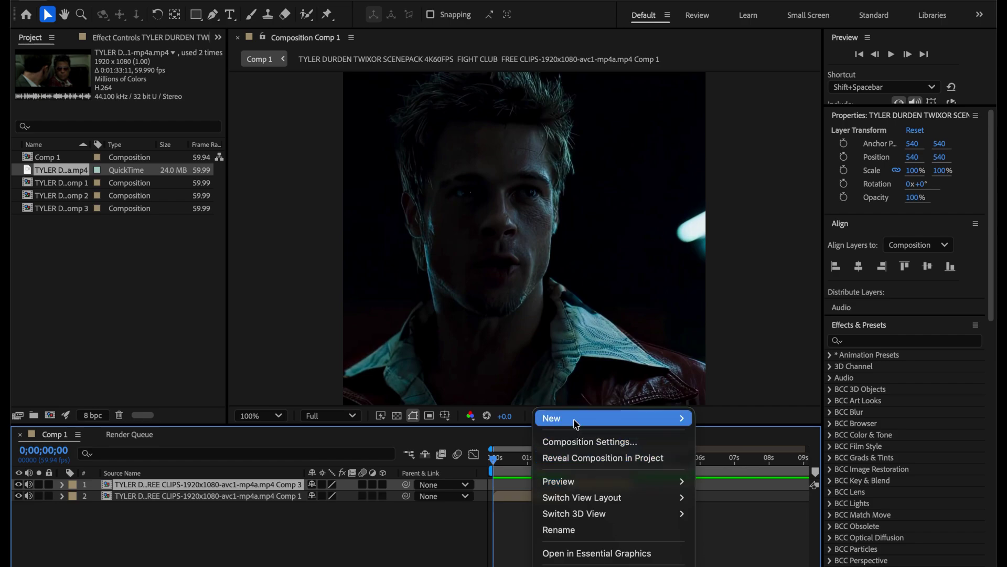
pyautogui.moveTo(589, 422)
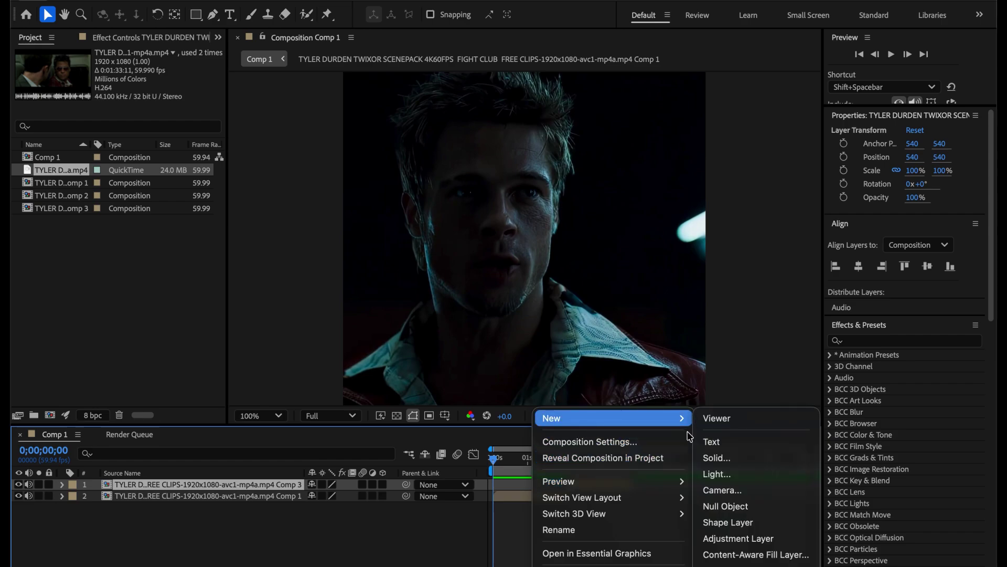
pyautogui.click(719, 456)
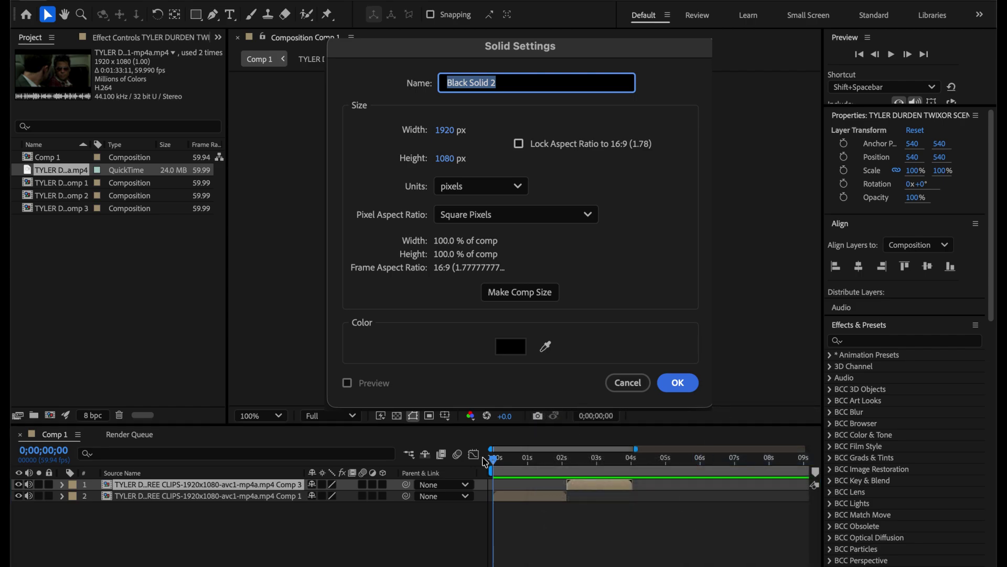
pyautogui.click(511, 346)
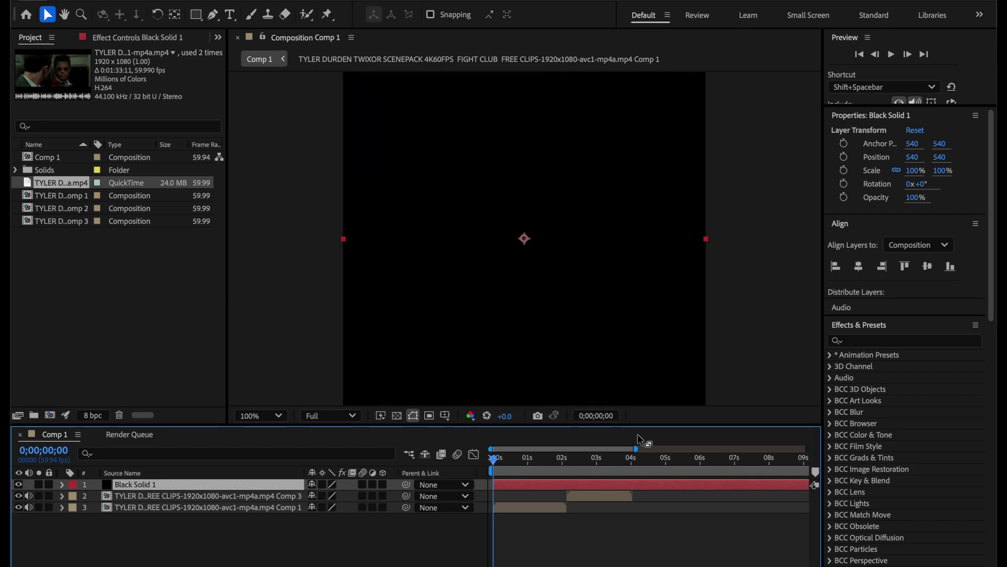
# Step: Split the black solid at the end of the second clip, 0;00;04;03, and delete the excess part
pyautogui.moveTo(631, 459)
pyautogui.mouseDown()
pyautogui.moveTo(606, 459)
pyautogui.moveTo(633, 453)
pyautogui.mouseUp()
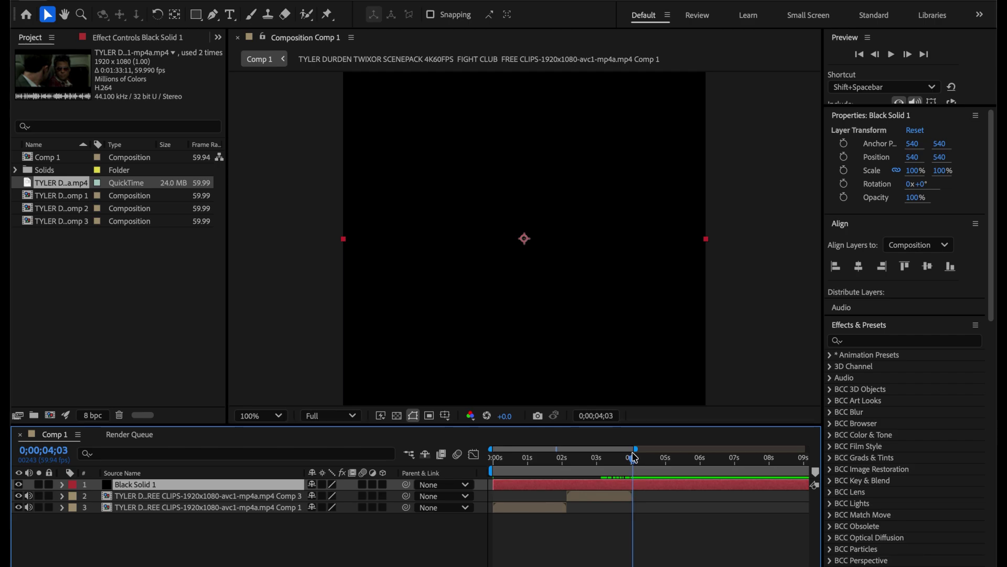
pyautogui.hotkey('ctrl', 'shift', 'd')
pyautogui.press('Delete')
# Step: Place the playhead at the cut between the two clips, 0;00;02;09, and select the black solid
pyautogui.moveTo(633, 457); pyautogui.dragTo(572, 468)
pyautogui.press('=')
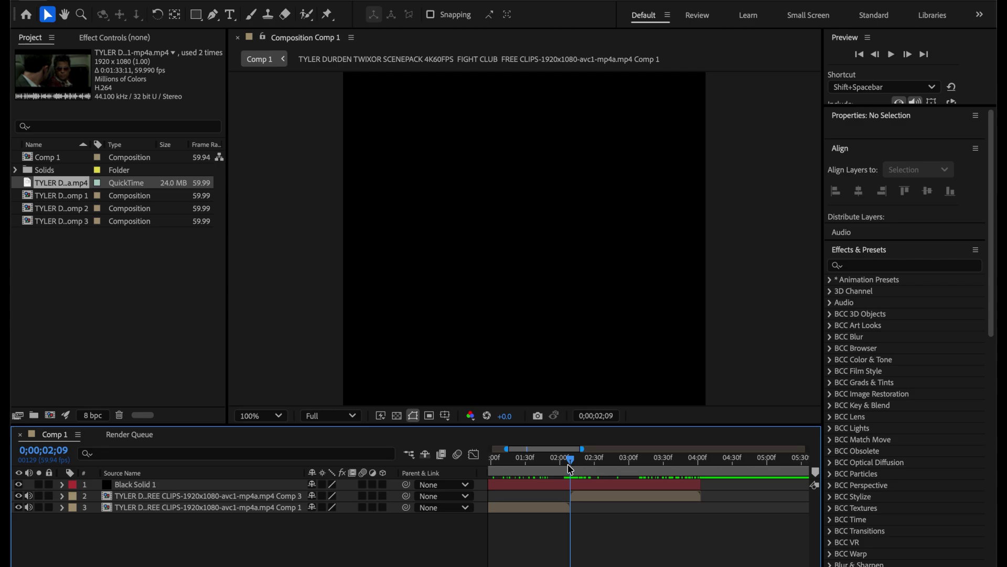
pyautogui.click(537, 487)
pyautogui.press('-')
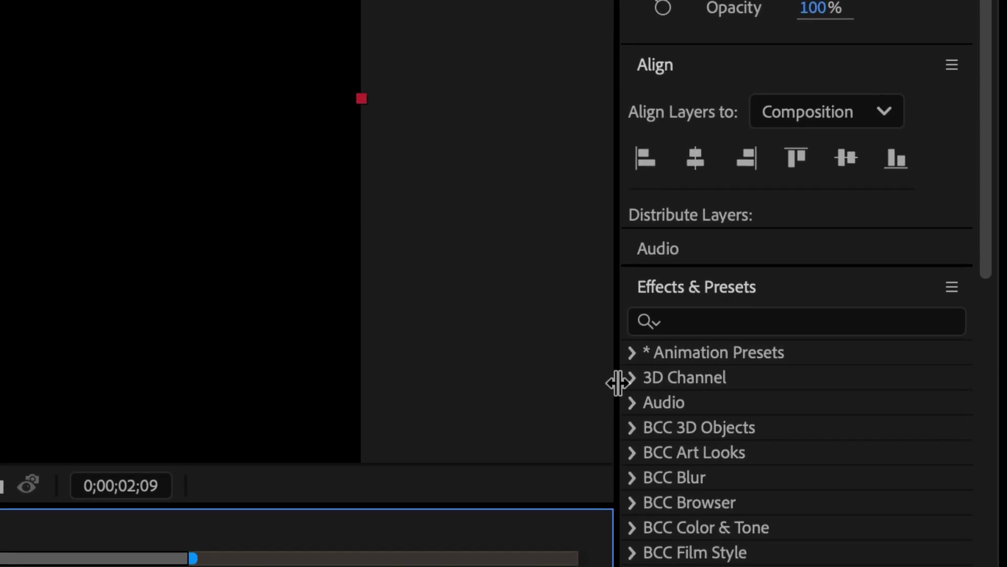
# Step: Find the CC Jaws effect and apply it to the black solid
pyautogui.click(674, 323)
pyautogui.write('c')
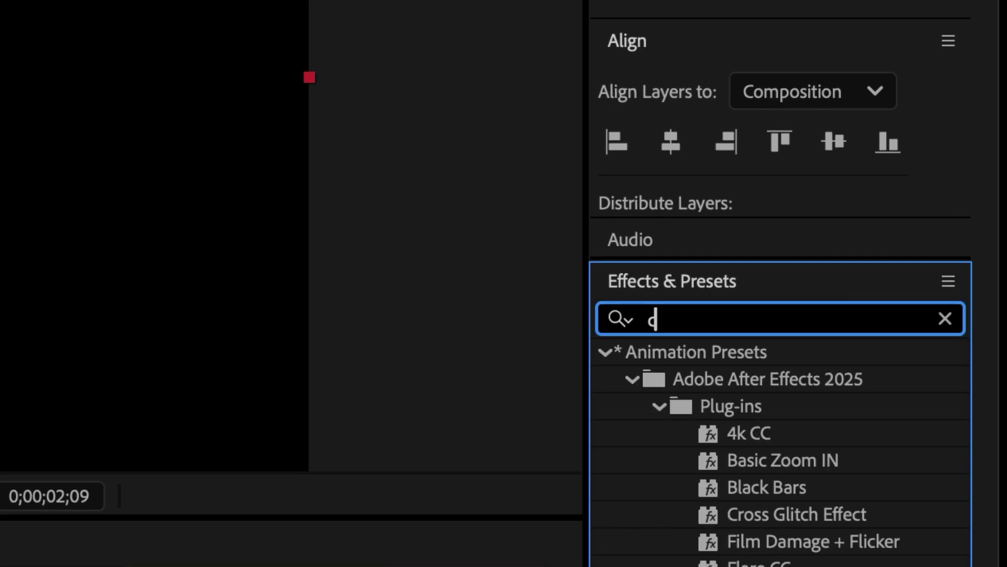
pyautogui.write('c jaws')
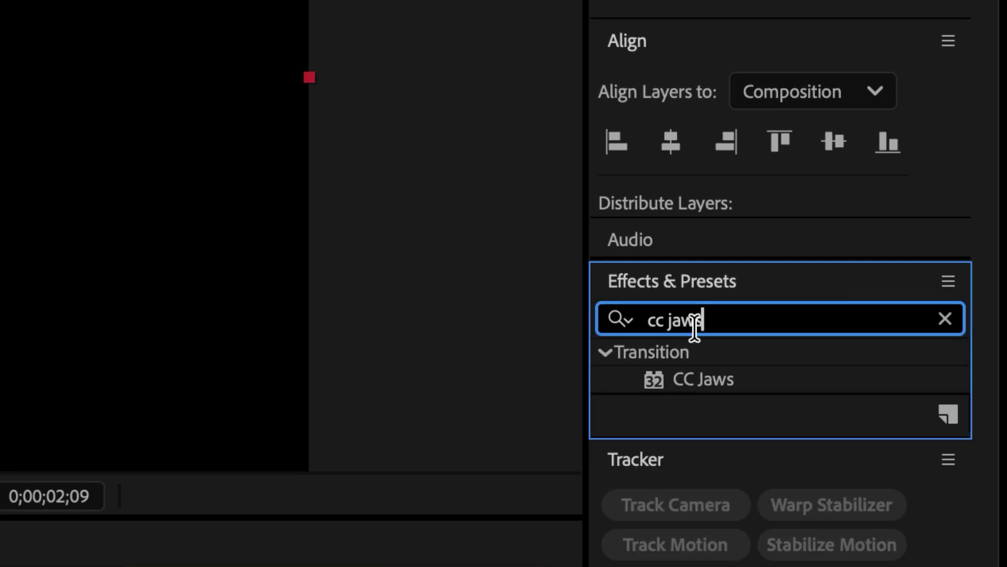
pyautogui.moveTo(733, 320); pyautogui.dragTo(623, 309)
pyautogui.press('BackSpace')
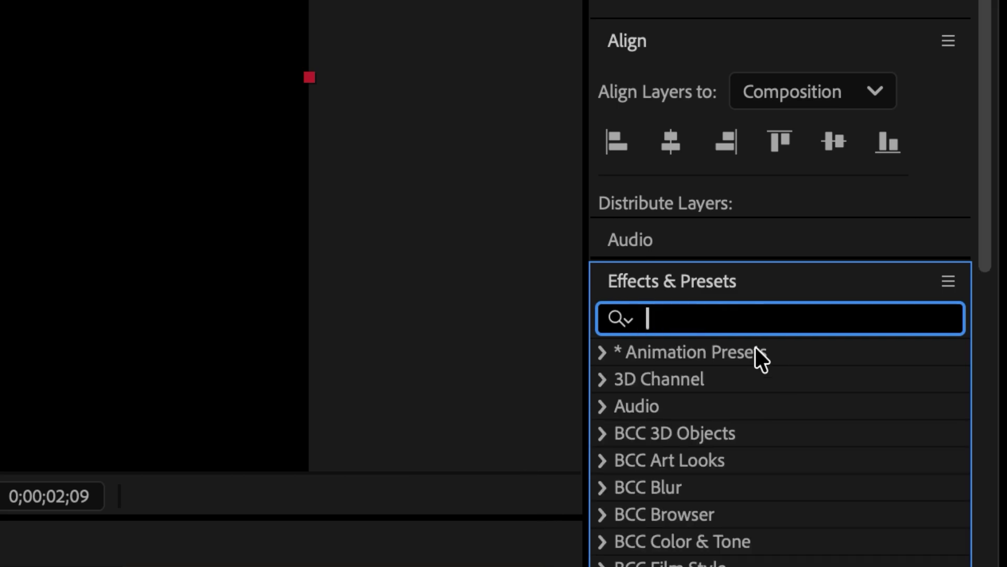
pyautogui.write('cc jaws')
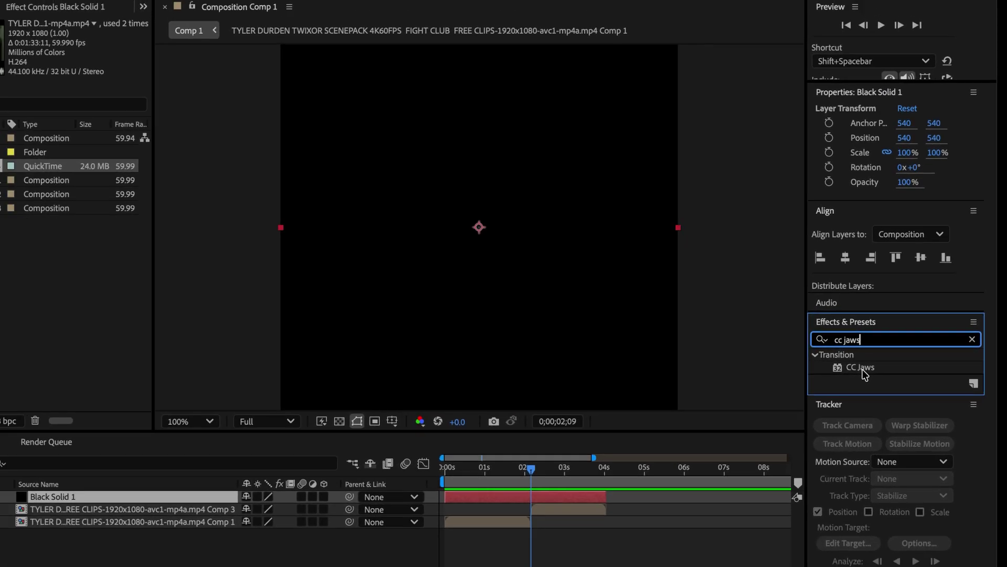
pyautogui.moveTo(696, 378); pyautogui.dragTo(700, 387)
pyautogui.moveTo(866, 372); pyautogui.dragTo(580, 489)
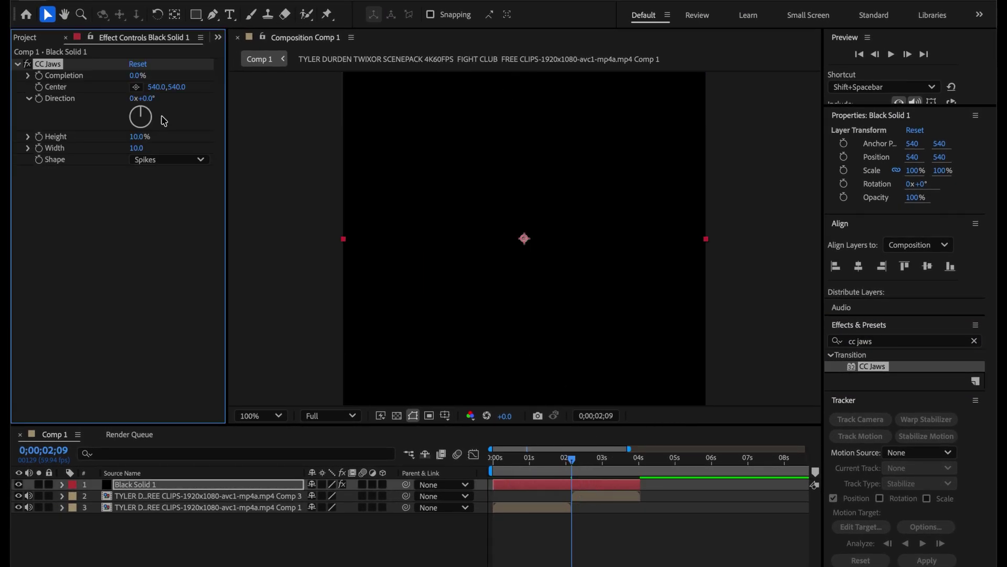
# Step: Set the CC Jaws Completion to 72% and its Height to 0% to get straight black bars
pyautogui.moveTo(136, 75); pyautogui.dragTo(215, 100)
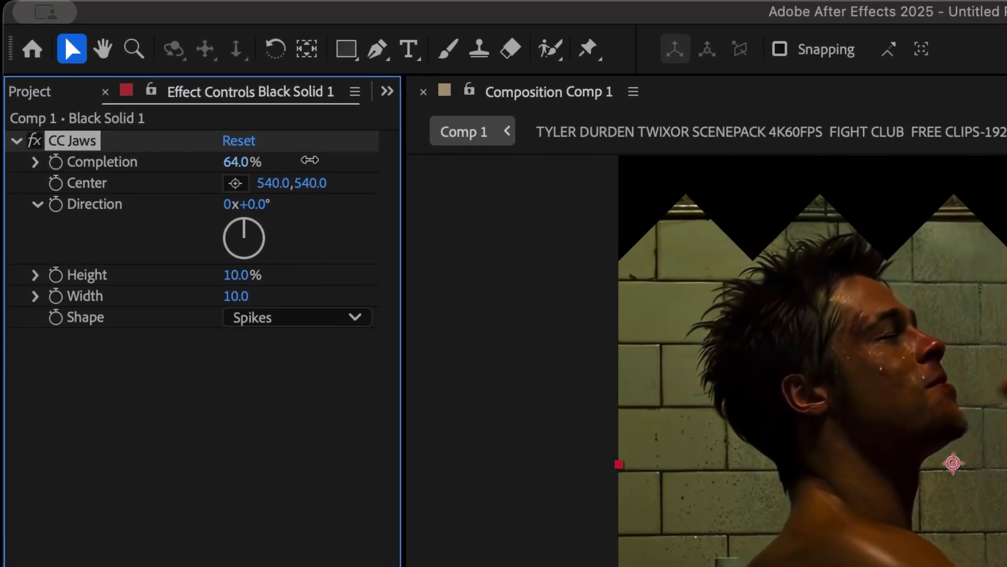
pyautogui.moveTo(310, 160); pyautogui.dragTo(330, 167)
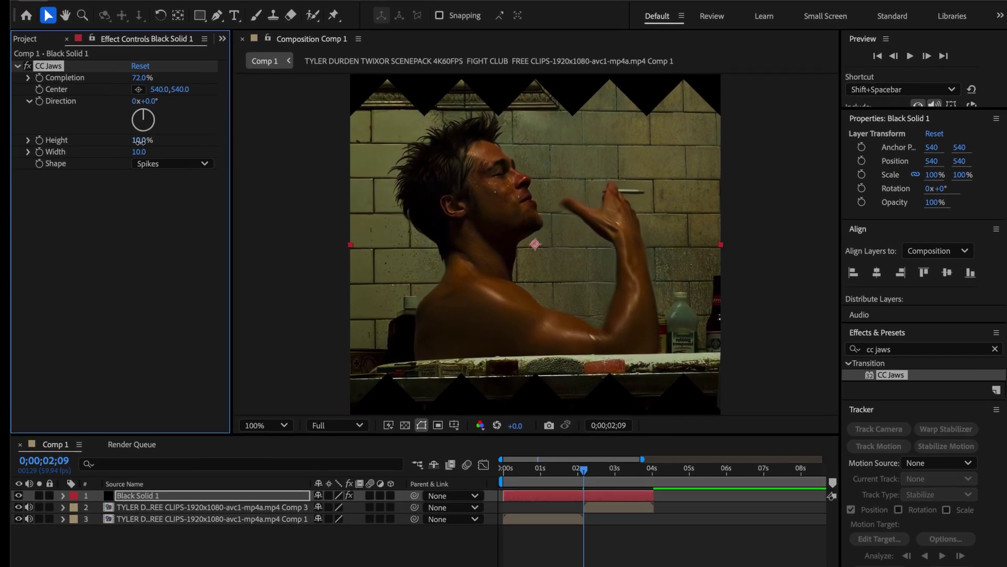
pyautogui.moveTo(153, 161); pyautogui.dragTo(111, 140)
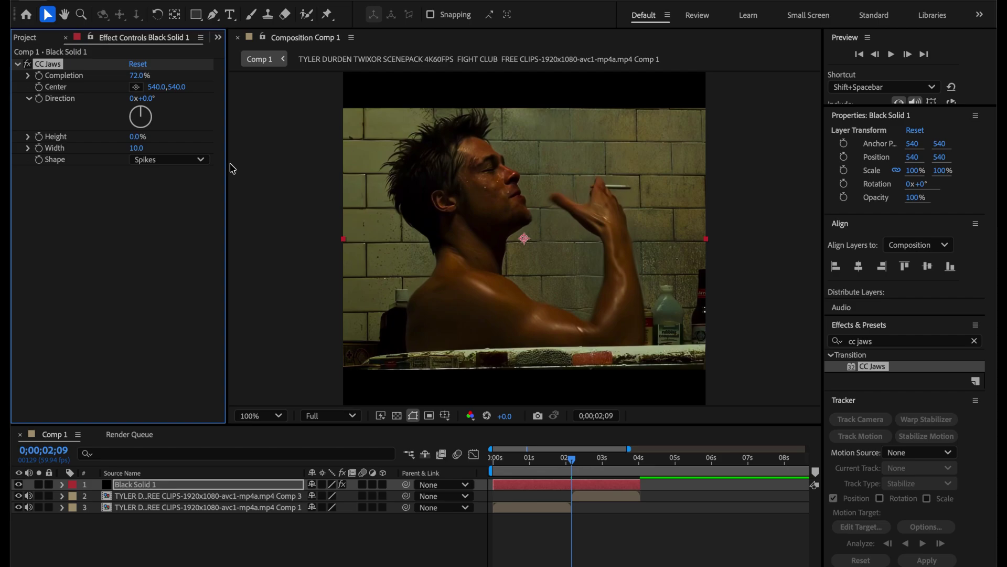
pyautogui.moveTo(135, 137); pyautogui.dragTo(135, 138)
# Step: Raise the CC Jaws Completion to 100%, with the playhead around the middle of the first clip
pyautogui.moveTo(135, 75); pyautogui.dragTo(165, 74)
pyautogui.moveTo(546, 457); pyautogui.dragTo(531, 462)
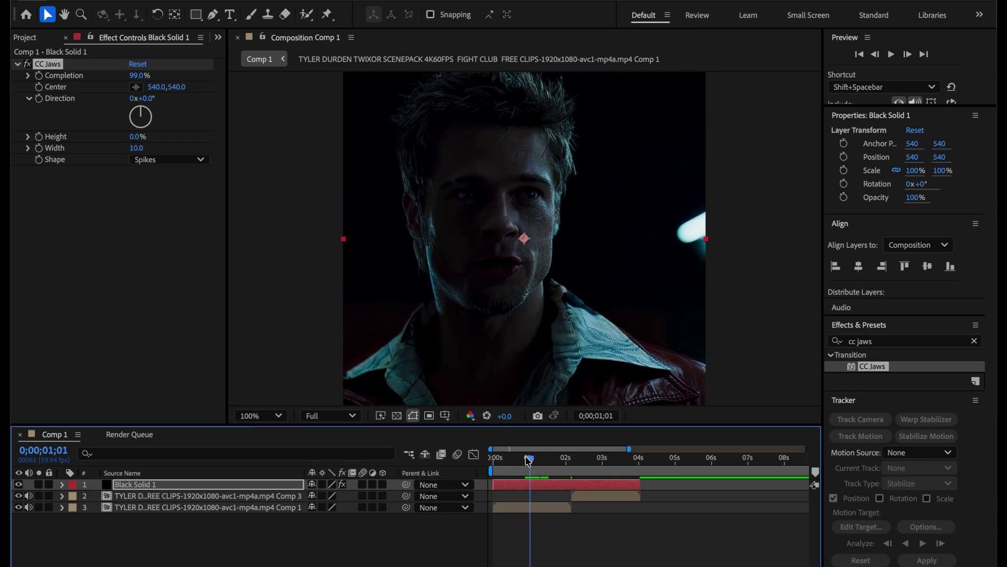
pyautogui.moveTo(134, 75); pyautogui.dragTo(180, 79)
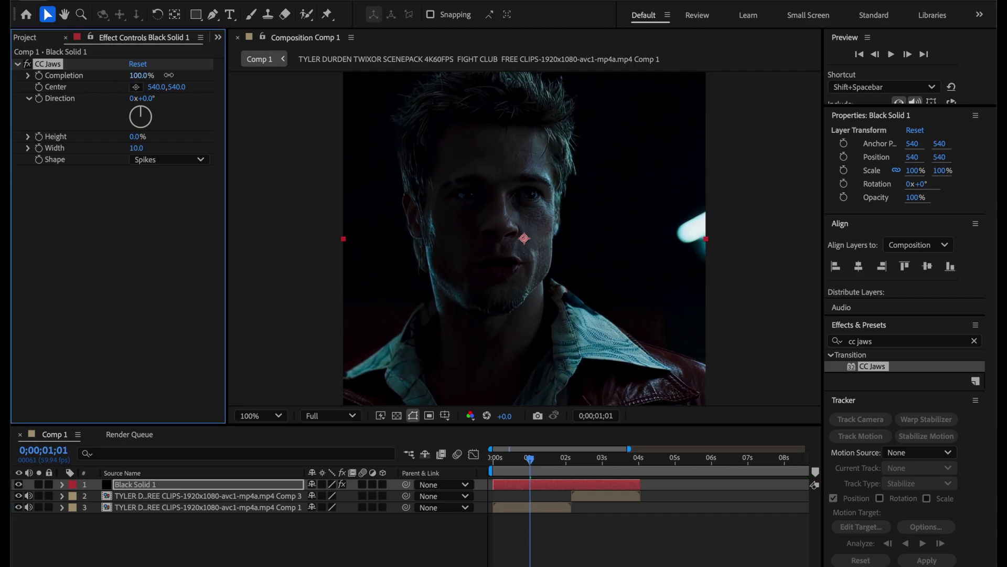
# Step: Add a Completion keyframe to the black solid at 0;00;01;00 and reveal it in the timeline
pyautogui.moveTo(540, 457)
pyautogui.mouseDown()
pyautogui.moveTo(501, 462)
pyautogui.moveTo(533, 459)
pyautogui.mouseUp()
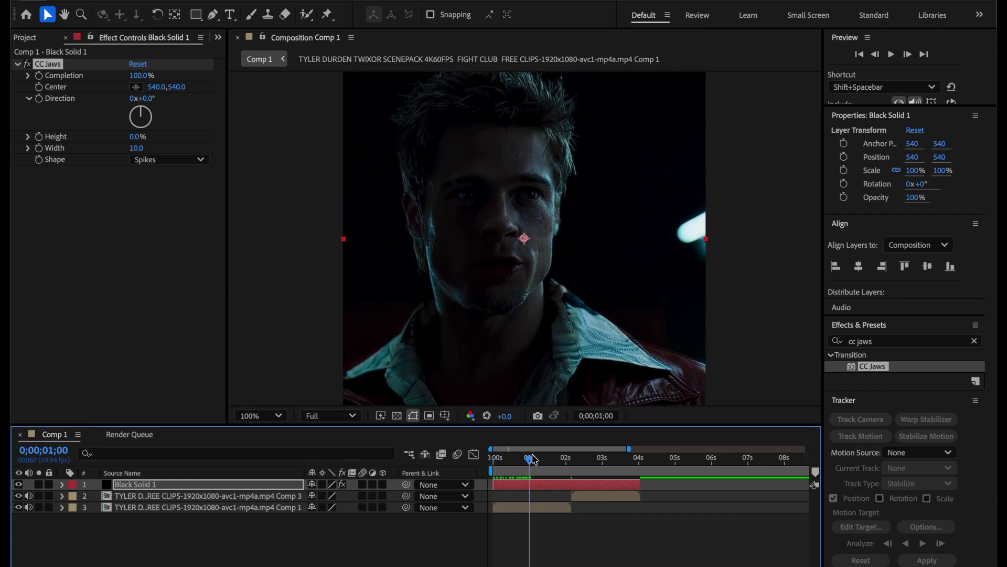
pyautogui.click(534, 504)
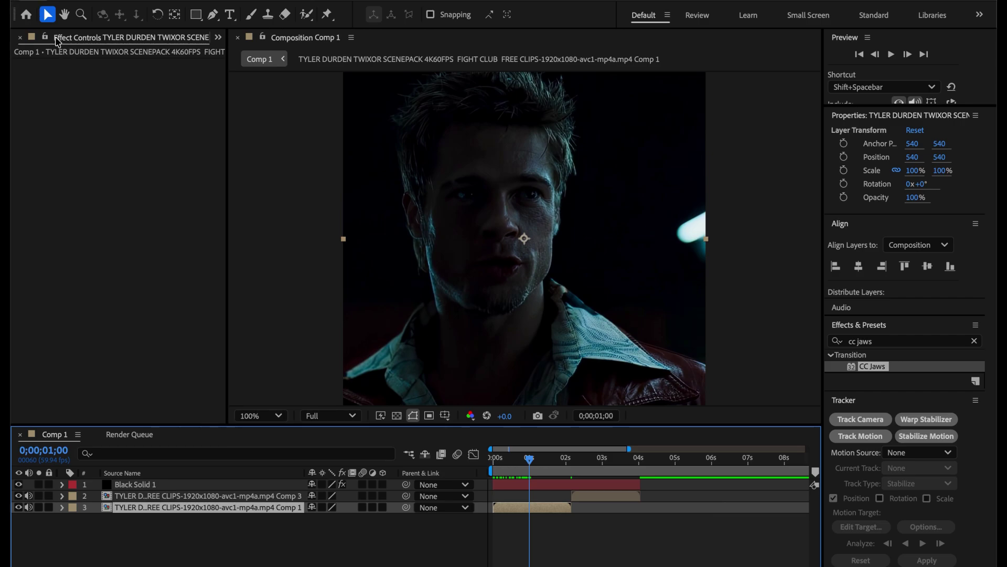
pyautogui.scroll(1, 58, 41)
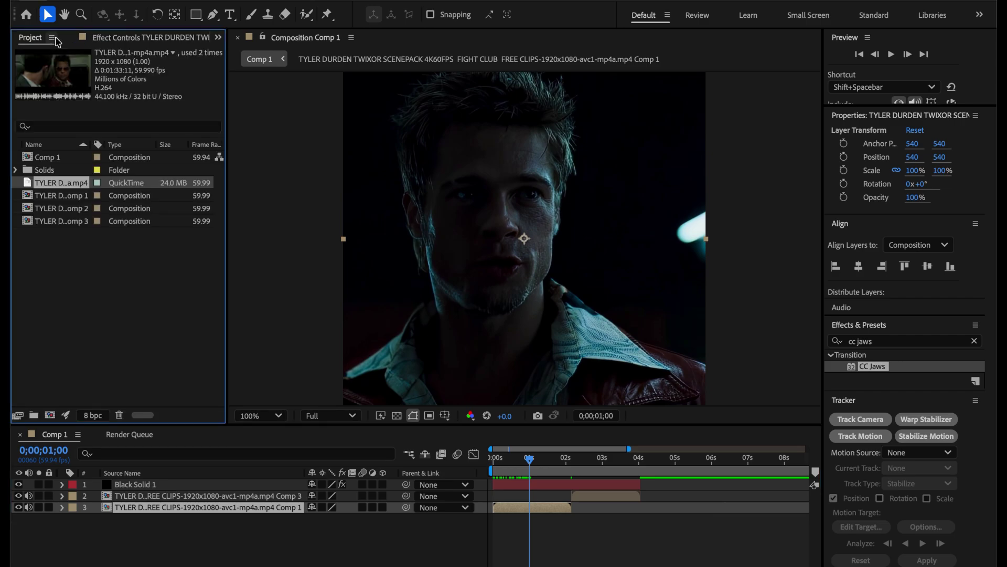
pyautogui.click(508, 489)
pyautogui.click(132, 39)
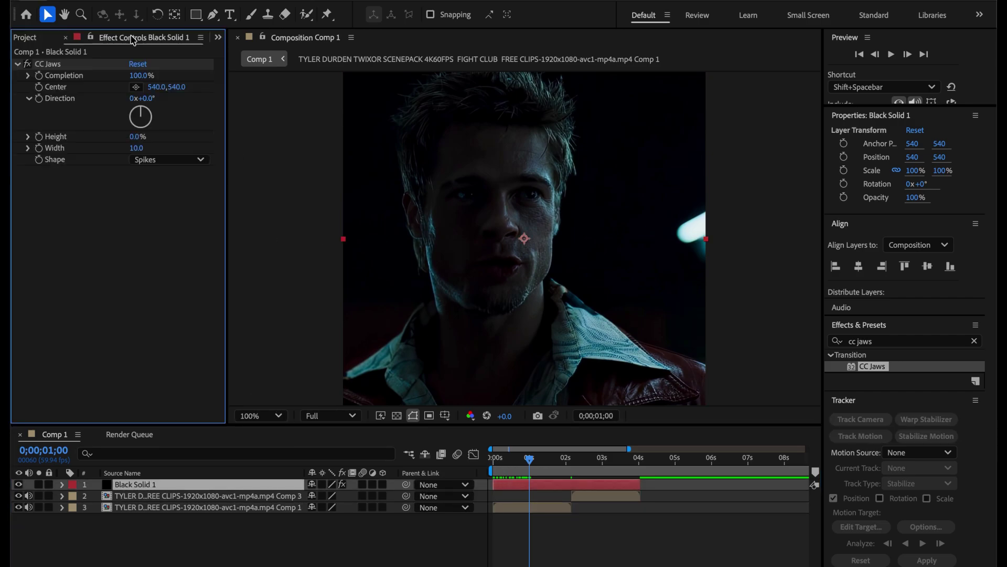
pyautogui.click(39, 76)
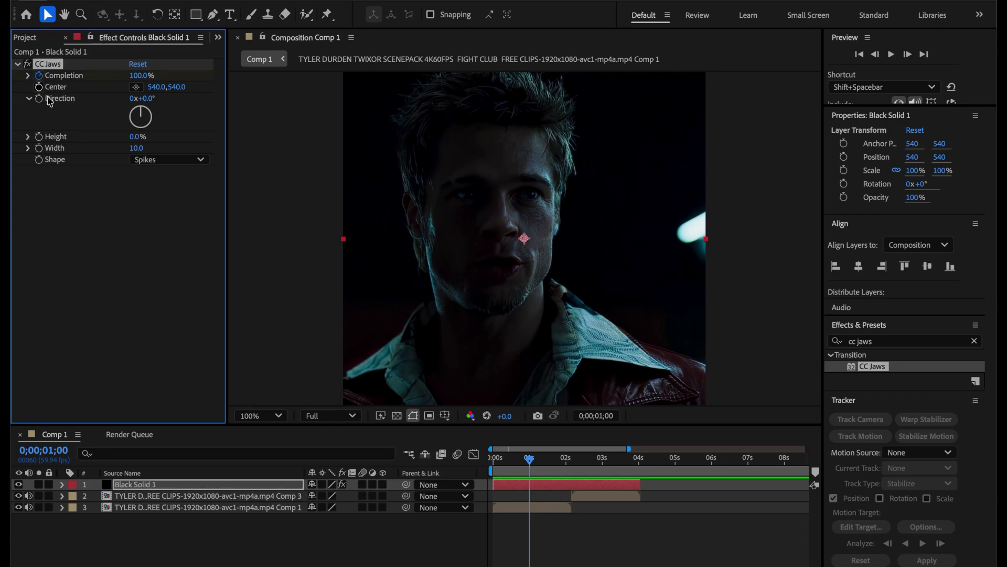
pyautogui.press('u')
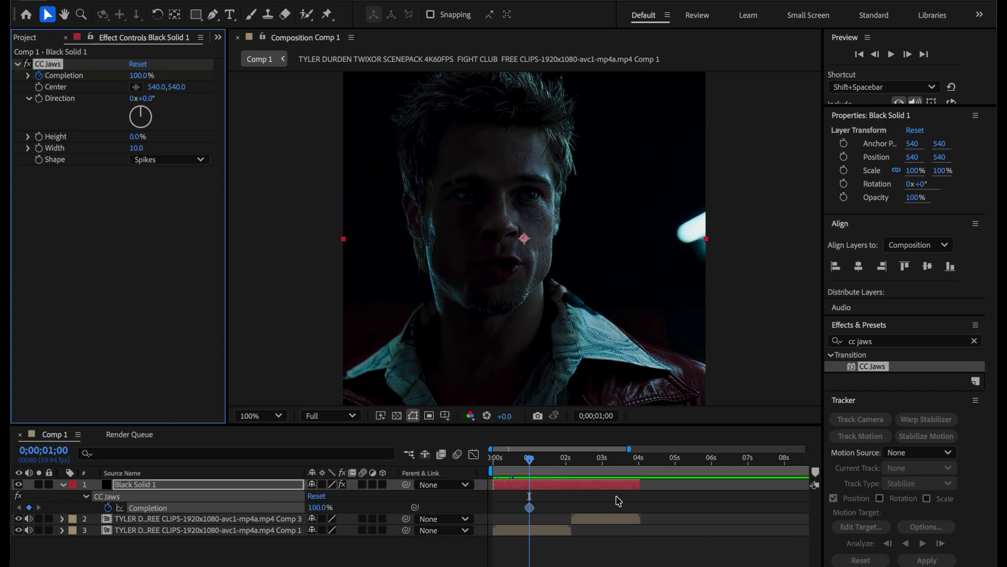
# Step: On the first clip's last frame, 0;00;02;08, set the CC Jaws Completion to 75%
pyautogui.click(569, 461)
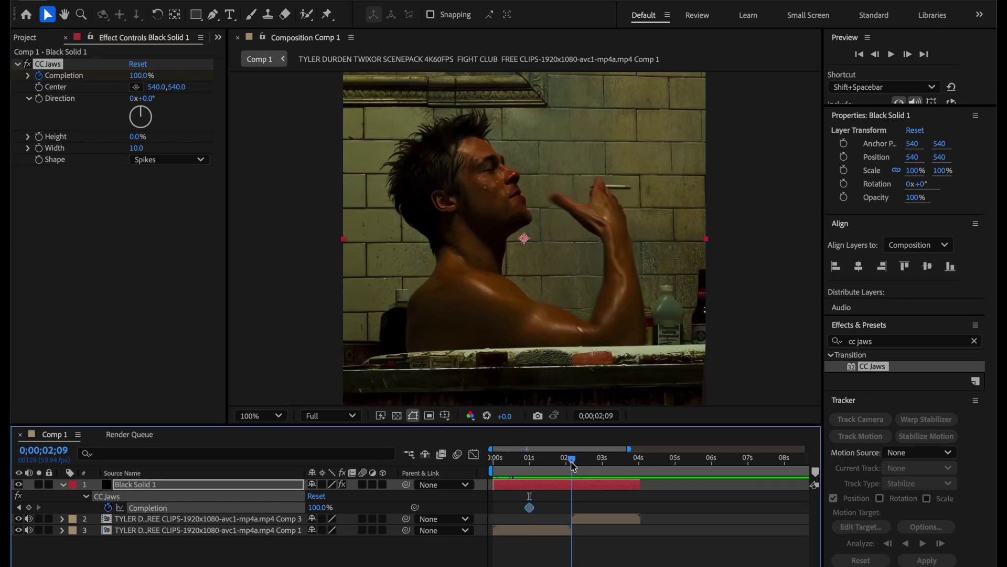
pyautogui.press('pageup')
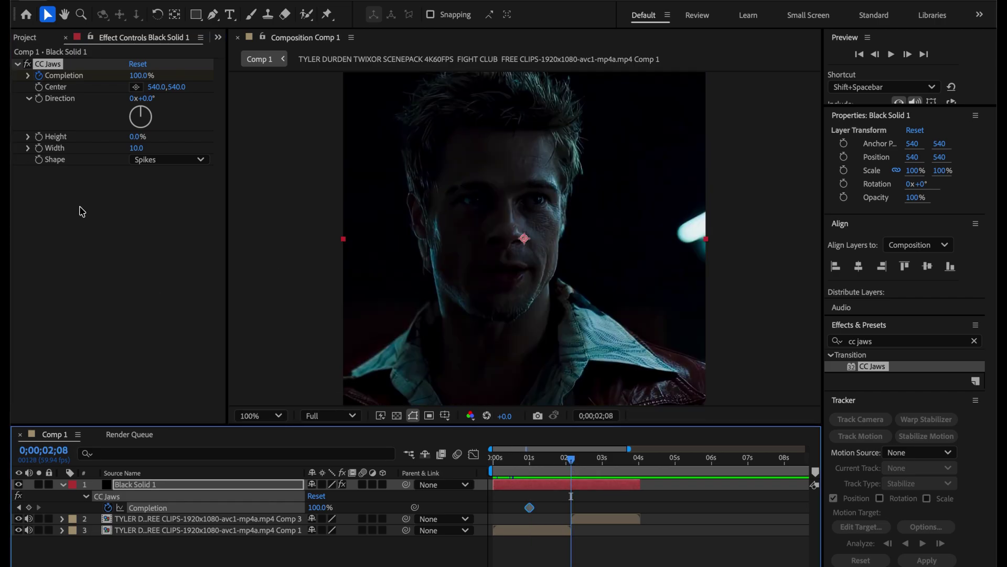
pyautogui.moveTo(135, 75); pyautogui.dragTo(120, 77)
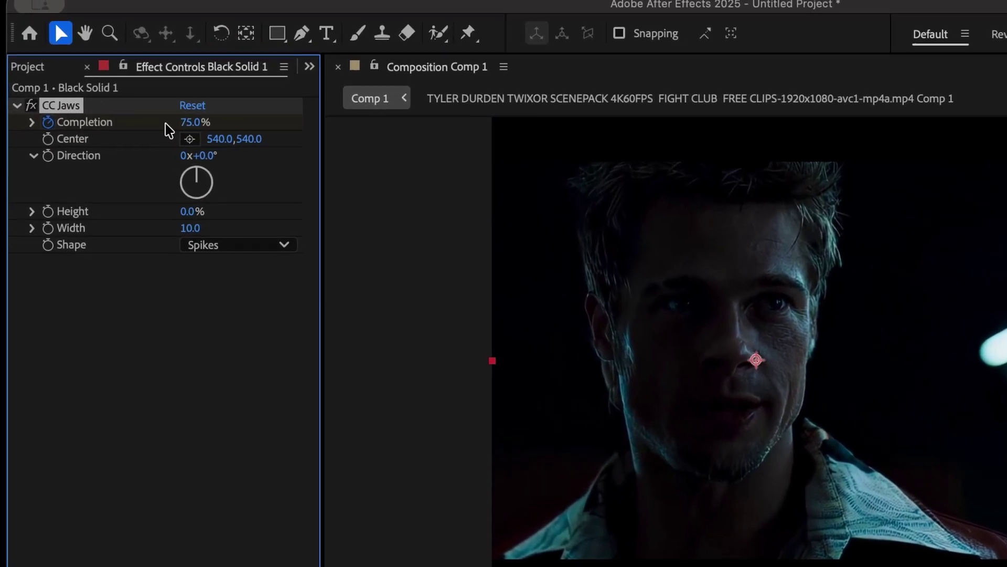
pyautogui.moveTo(234, 166)
pyautogui.mouseDown()
pyautogui.moveTo(225, 166)
pyautogui.moveTo(234, 160)
pyautogui.mouseUp()
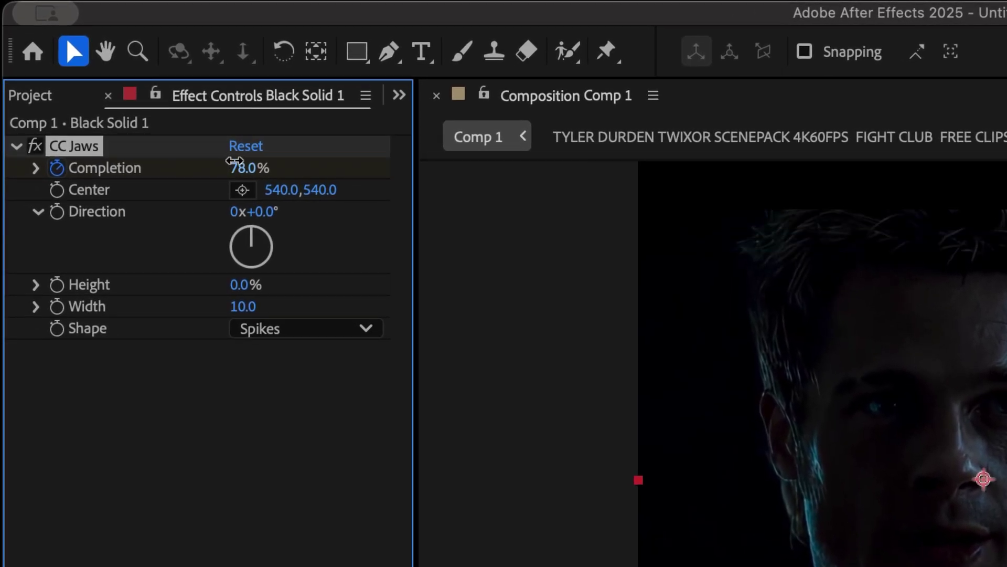
pyautogui.click(234, 168)
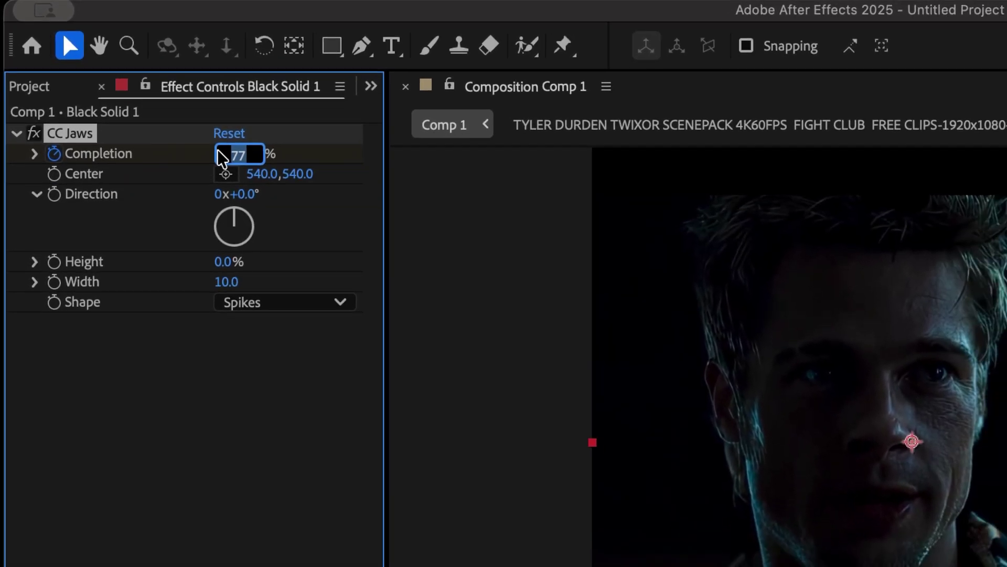
pyautogui.write('75')
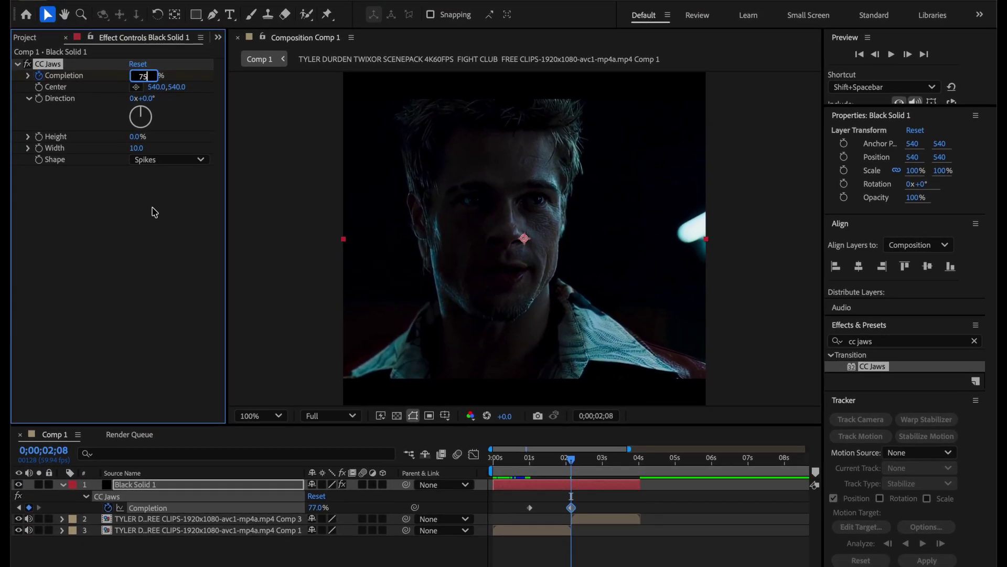
pyautogui.press('Return')
# Step: Keyframe the Completion back to 100% around the middle of the second clip and place that keyframe at 0;00;03;08
pyautogui.moveTo(596, 466); pyautogui.dragTo(607, 466)
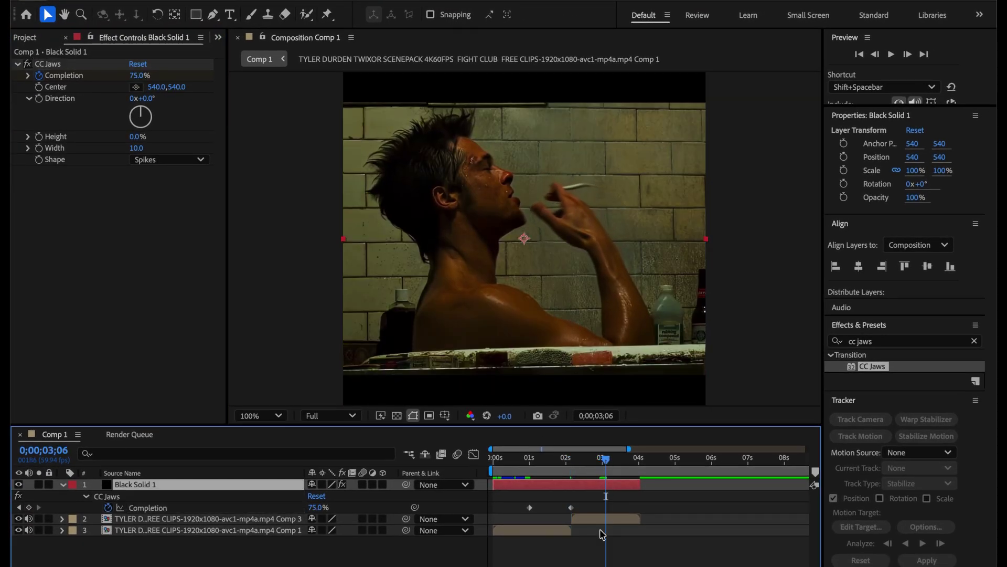
pyautogui.click(592, 518)
pyautogui.click(605, 462)
pyautogui.click(552, 474)
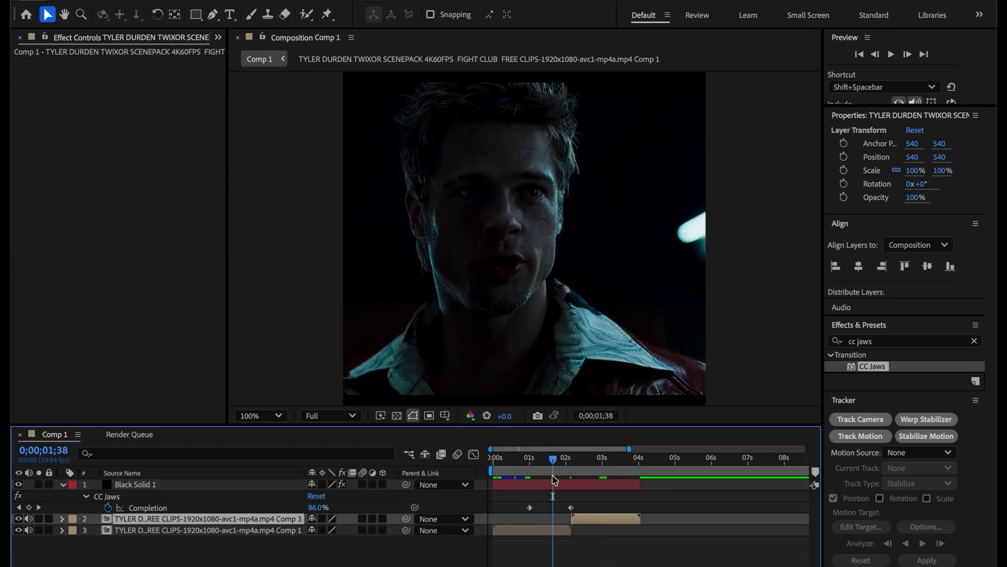
pyautogui.click(568, 486)
pyautogui.click(605, 463)
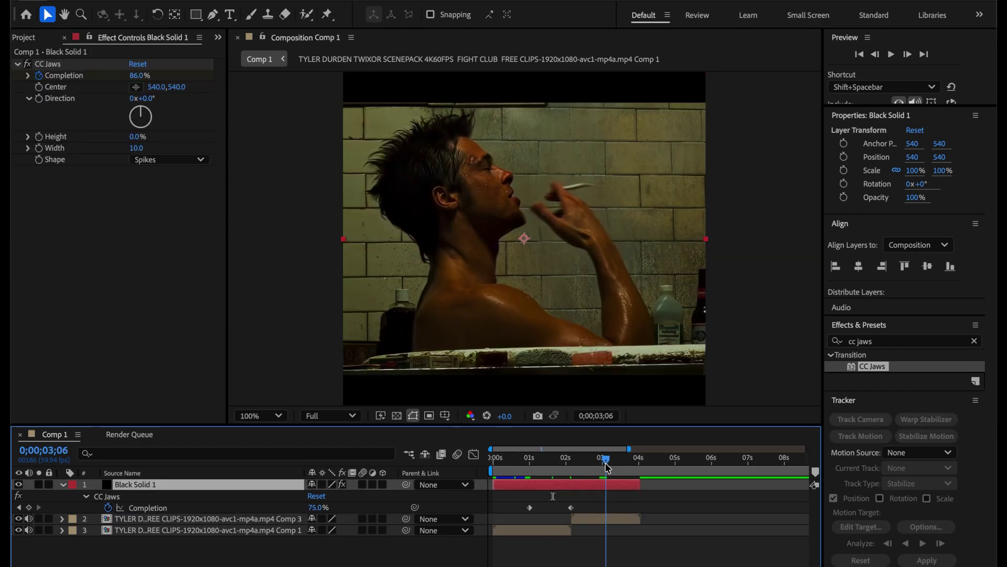
pyautogui.moveTo(134, 81); pyautogui.dragTo(199, 82)
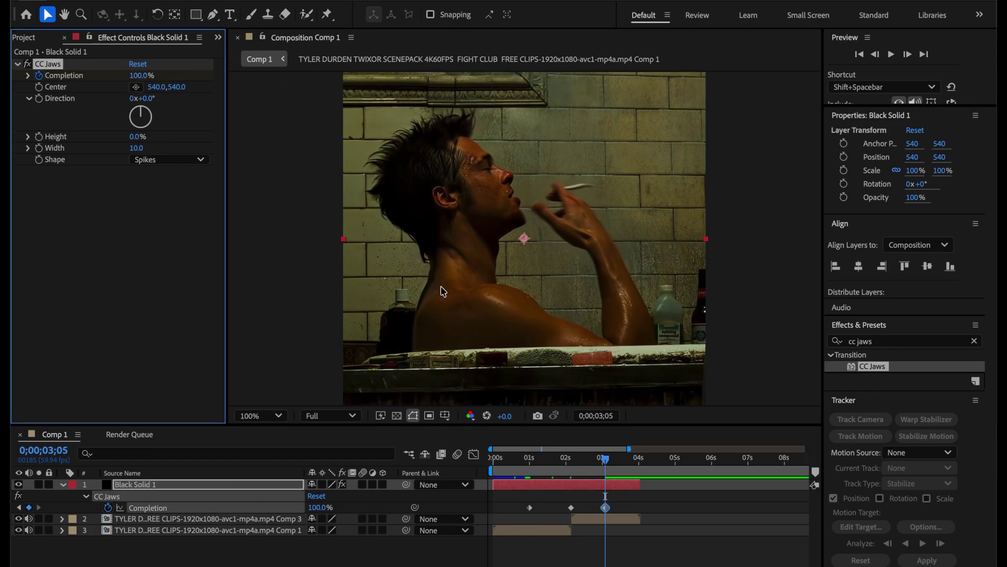
pyautogui.moveTo(606, 507); pyautogui.dragTo(608, 508)
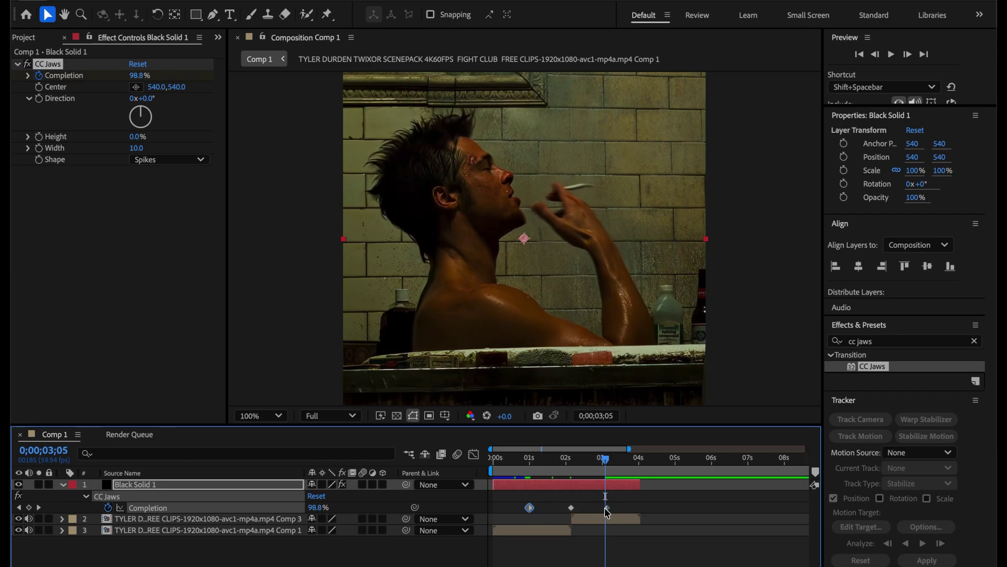
pyautogui.moveTo(606, 463); pyautogui.dragTo(608, 463)
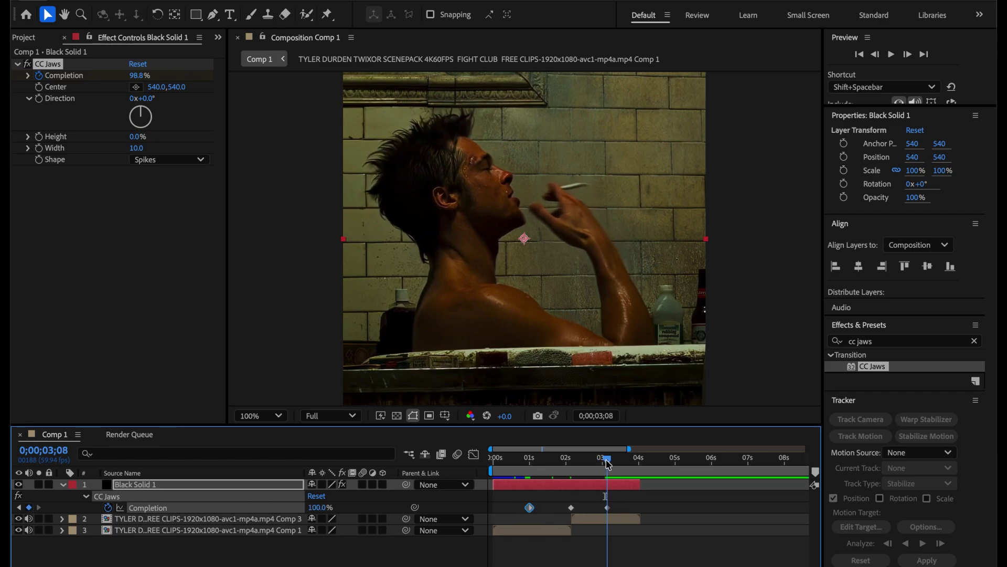
# Step: Play the transition from the composition's start, and scrub back from the cut to check the closing bars
pyautogui.moveTo(607, 462); pyautogui.dragTo(484, 465)
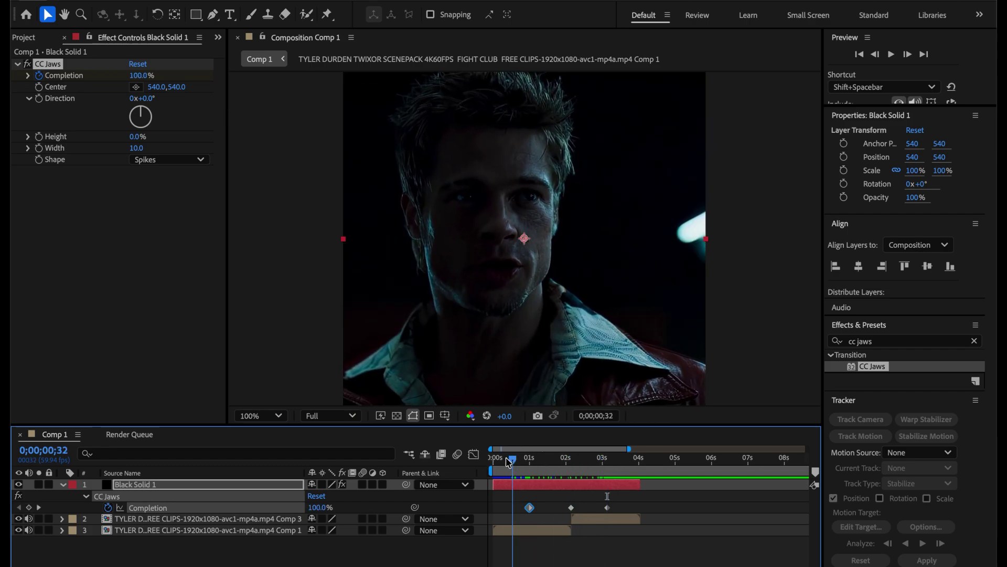
pyautogui.press('space')
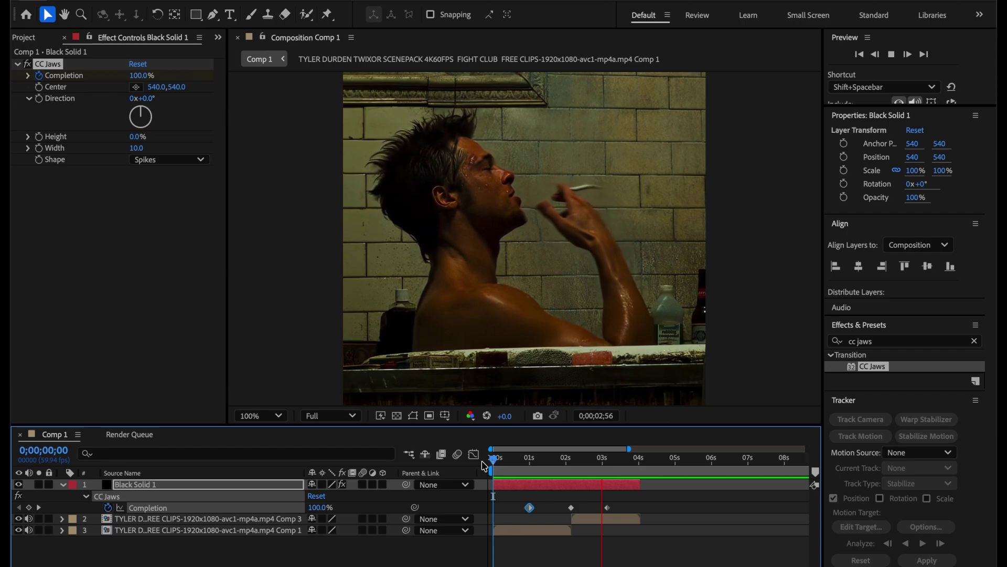
pyautogui.click(570, 461)
pyautogui.moveTo(571, 461); pyautogui.dragTo(557, 461)
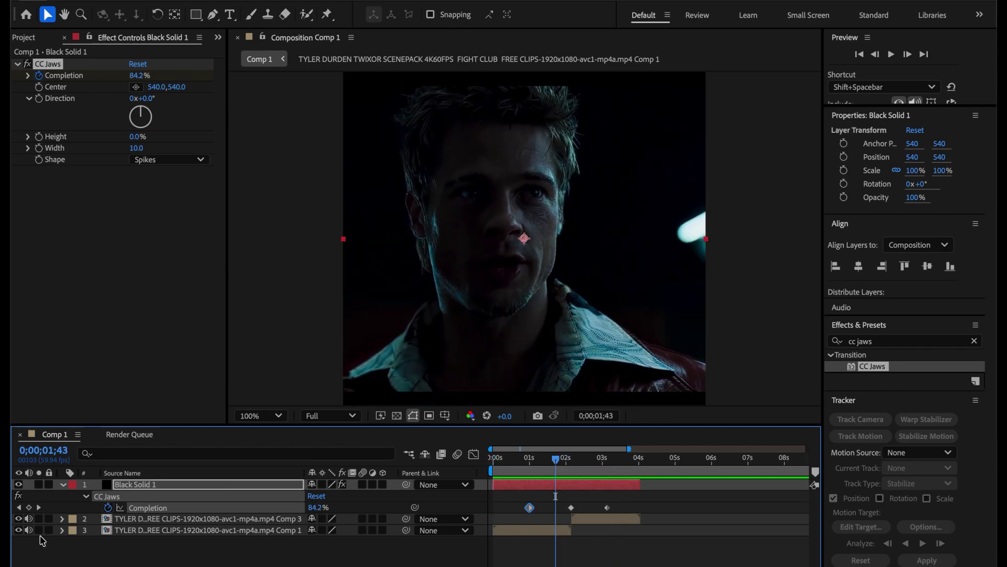
# Step: Mute the audio of both clip layers and replay the transition from the start
pyautogui.click(29, 518)
pyautogui.press('space')
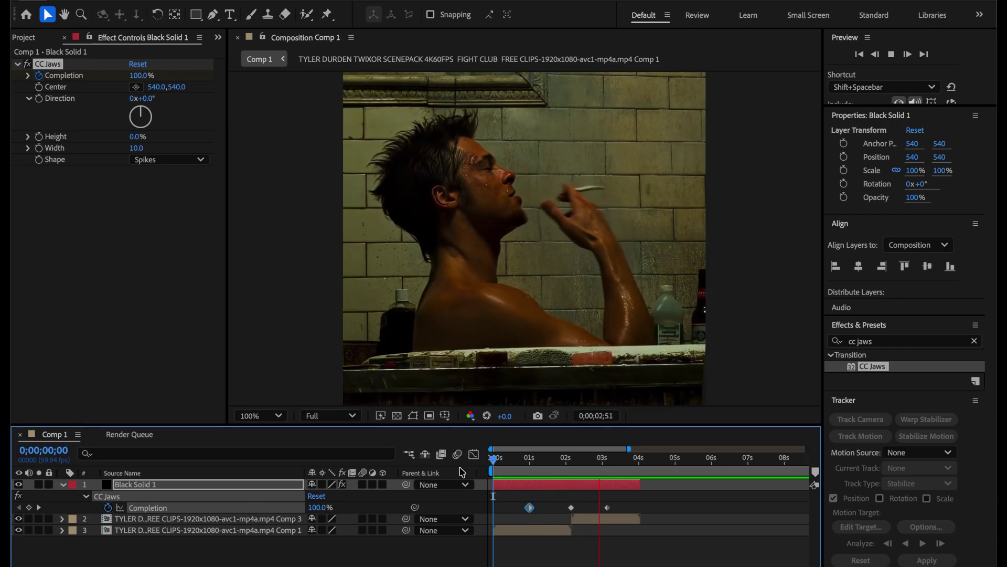
pyautogui.press('space')
pyautogui.click(631, 560)
pyautogui.moveTo(630, 508); pyautogui.dragTo(522, 510)
pyautogui.click(613, 547)
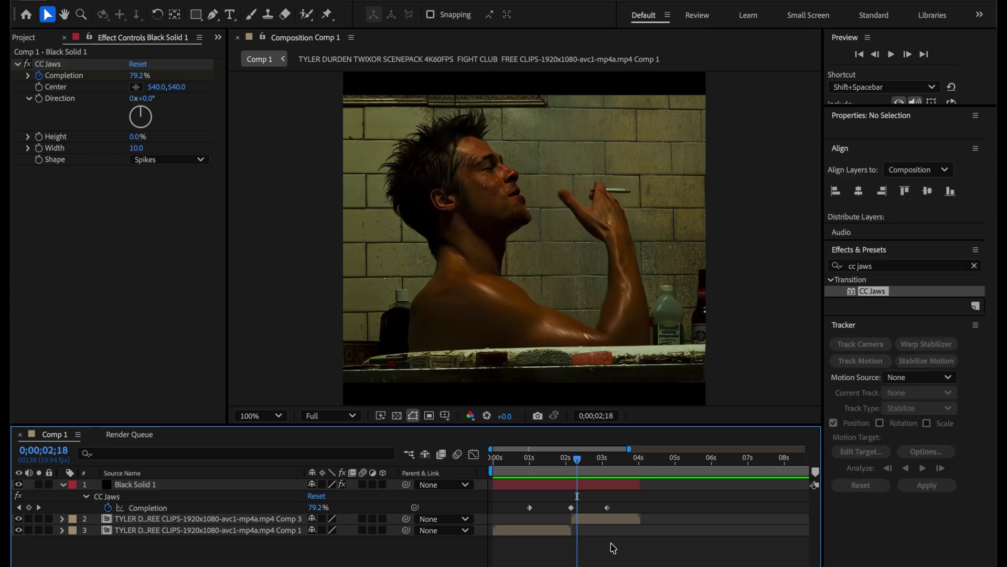
# Step: Lower the opacity of the Black Solid 1 layer to 60%
pyautogui.moveTo(576, 461); pyautogui.dragTo(570, 461)
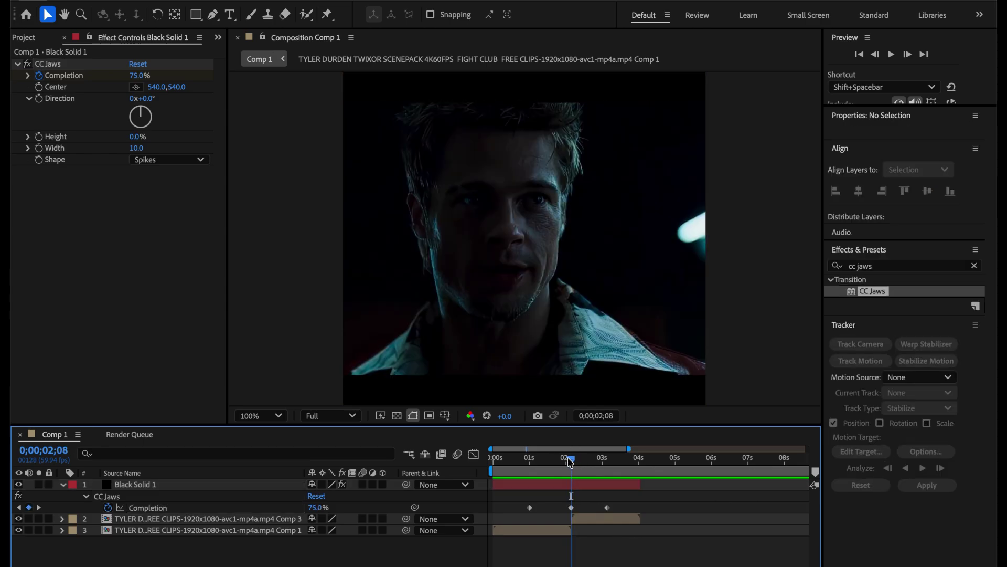
pyautogui.click(567, 490)
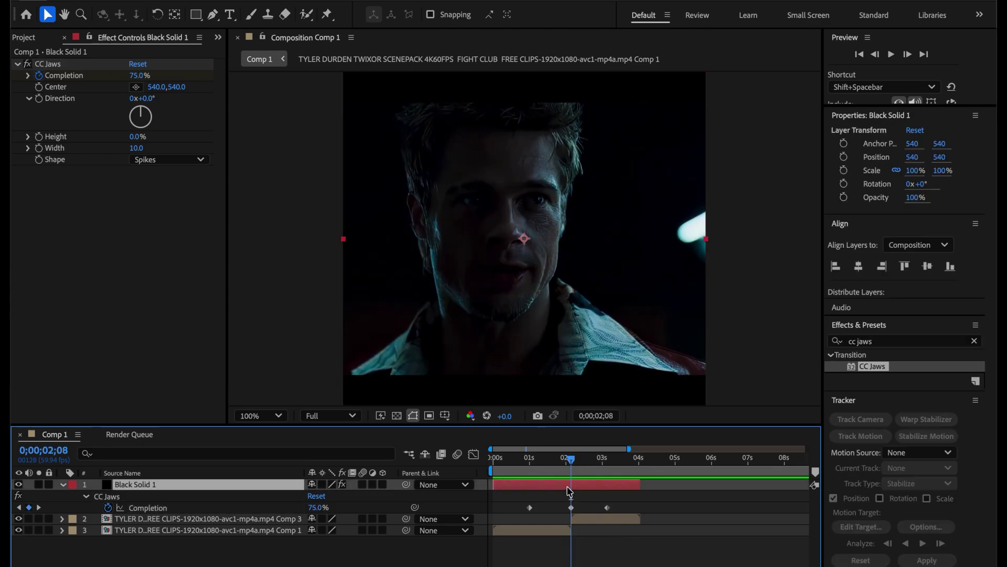
pyautogui.moveTo(587, 460)
pyautogui.mouseDown()
pyautogui.moveTo(549, 459)
pyautogui.moveTo(571, 460)
pyautogui.mouseUp()
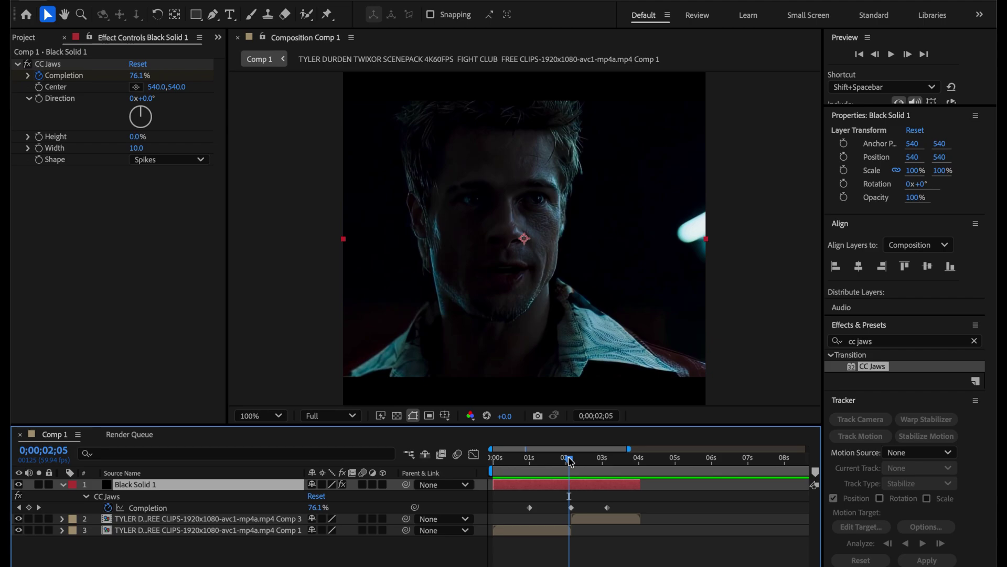
pyautogui.press('t')
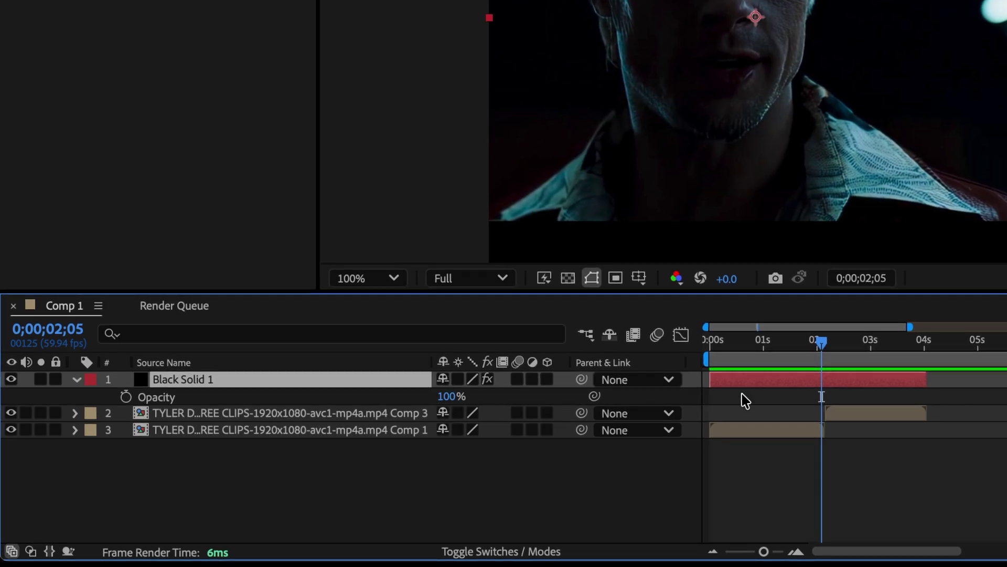
pyautogui.press('t')
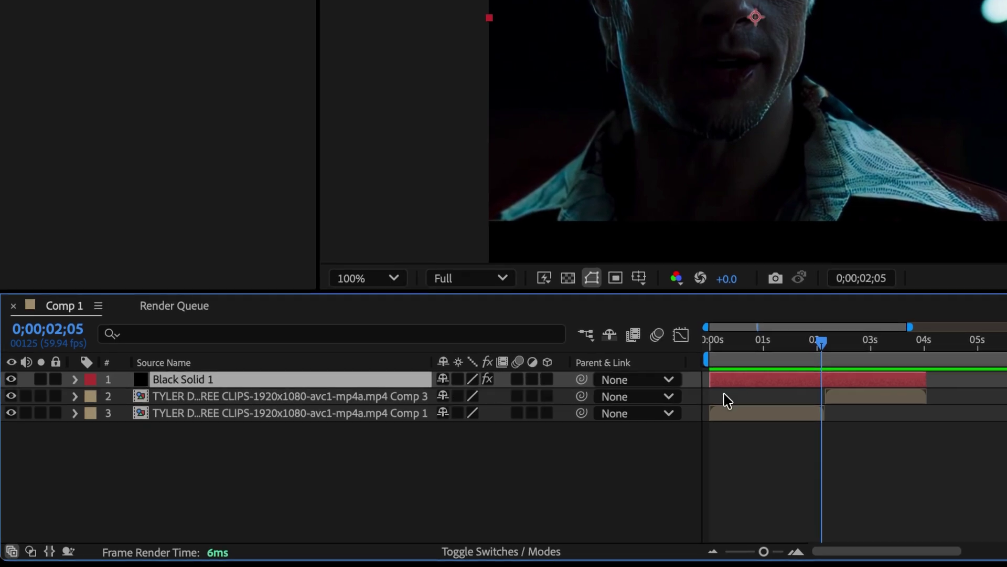
pyautogui.click(76, 379)
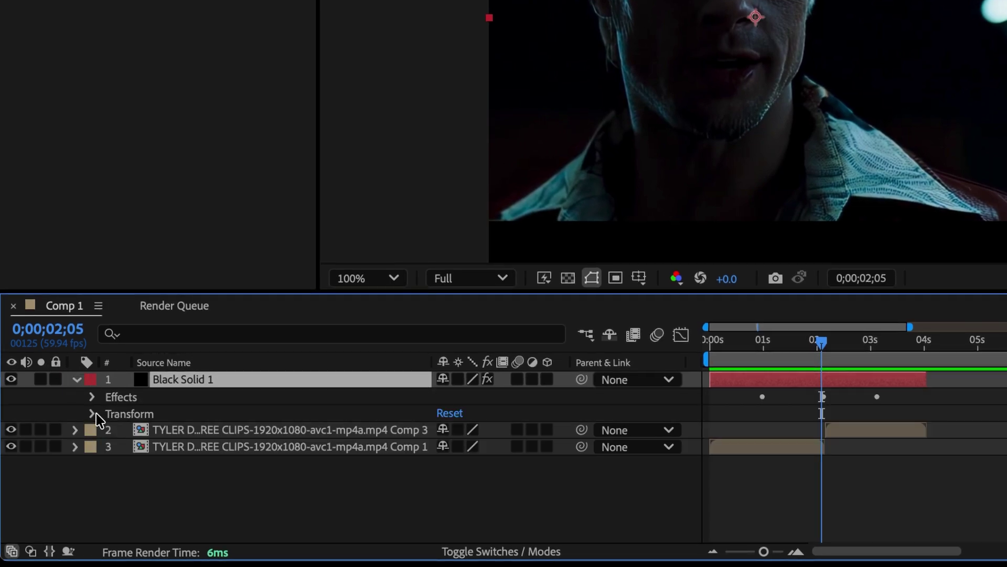
pyautogui.click(92, 414)
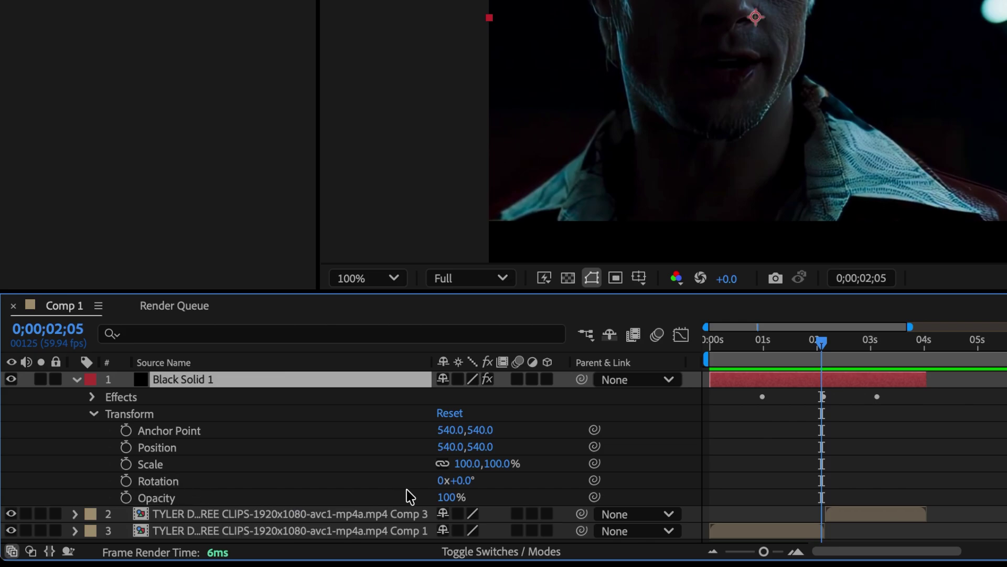
pyautogui.moveTo(444, 498); pyautogui.dragTo(431, 499)
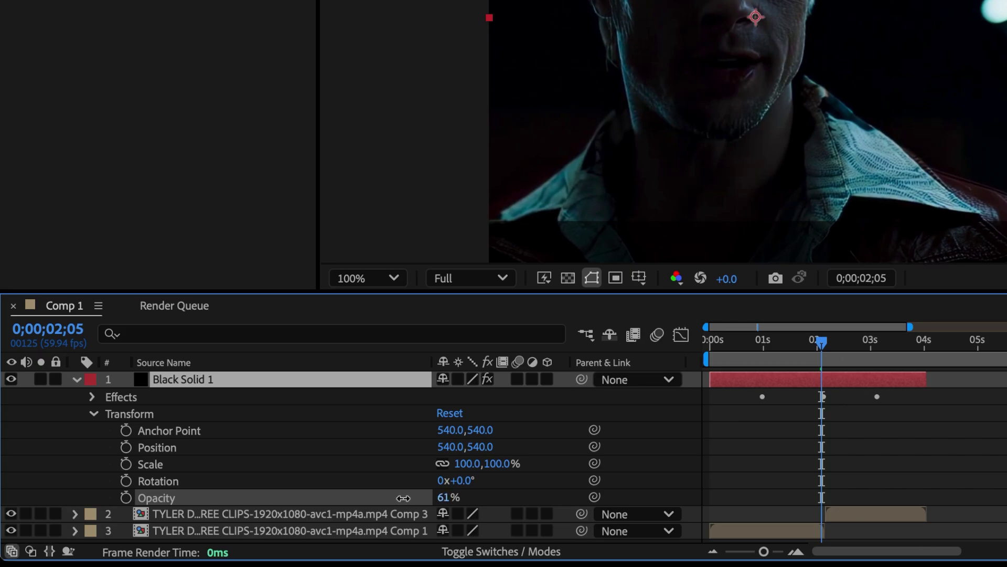
pyautogui.moveTo(403, 498); pyautogui.dragTo(402, 498)
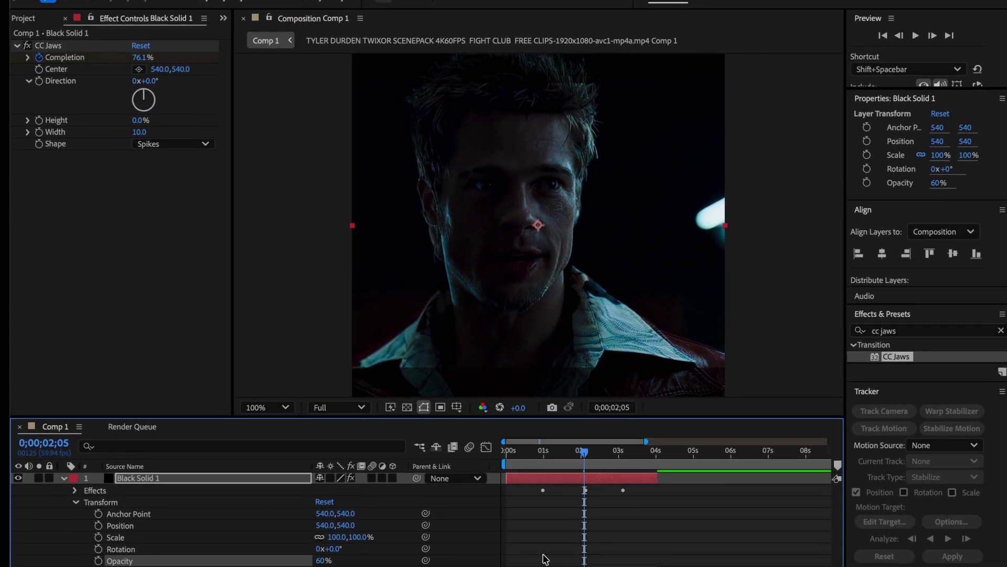
# Step: Collapse the black solid's properties and play the transition from the composition's start to check the semi-transparent bars
pyautogui.moveTo(546, 459); pyautogui.dragTo(467, 466)
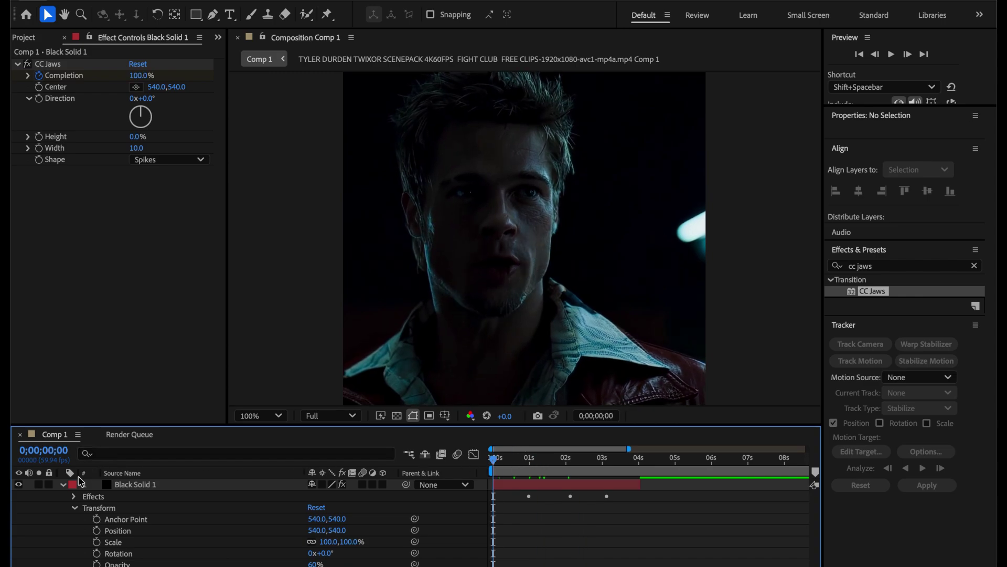
pyautogui.click(63, 483)
pyautogui.press('space')
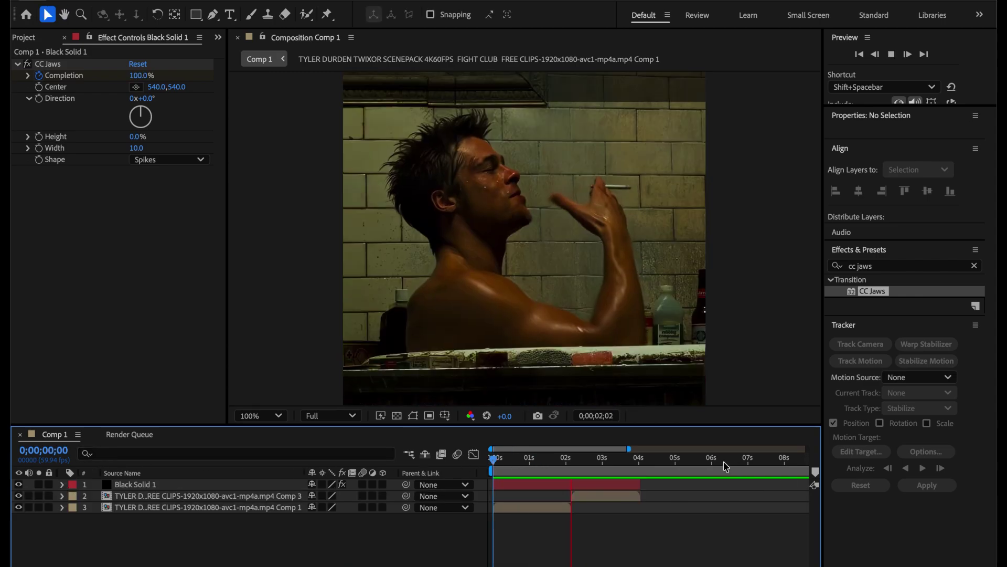
pyautogui.moveTo(610, 467); pyautogui.dragTo(491, 462)
pyautogui.press('space')
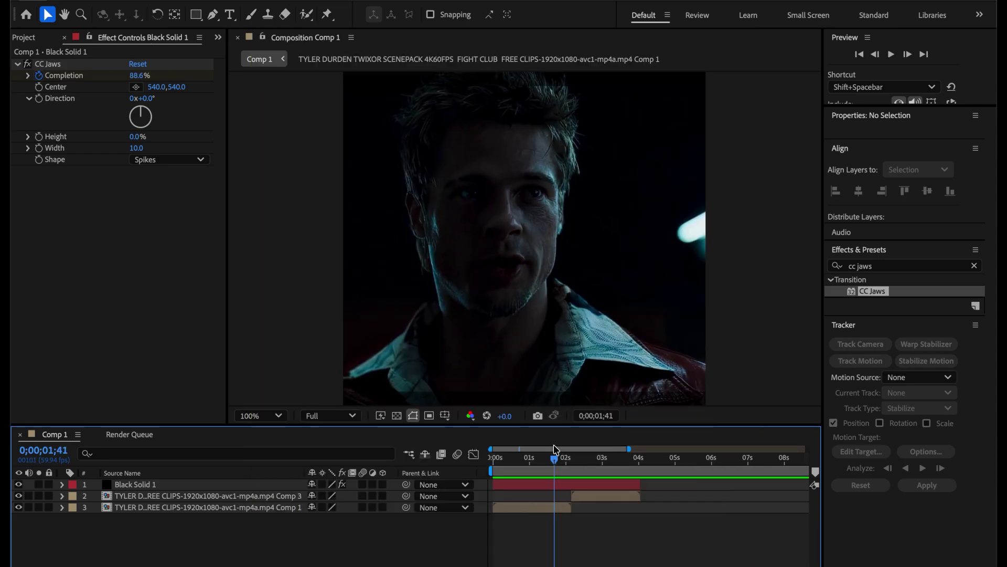
pyautogui.moveTo(554, 445); pyautogui.dragTo(552, 446)
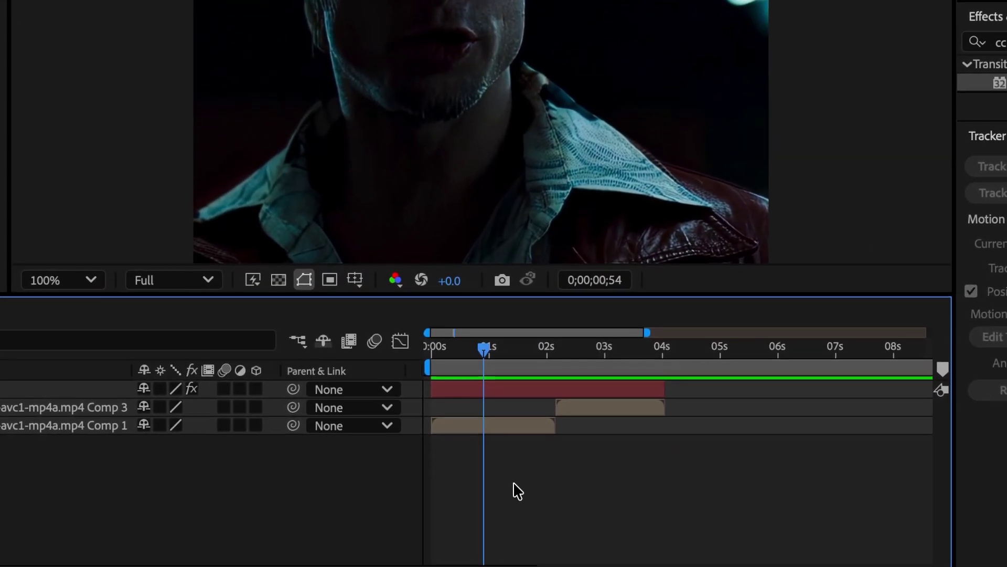
# Step: Add an adjustment layer above the black solid and trim its end to the second clip's end at 0;00;04;01
pyautogui.rightClick(523, 499)
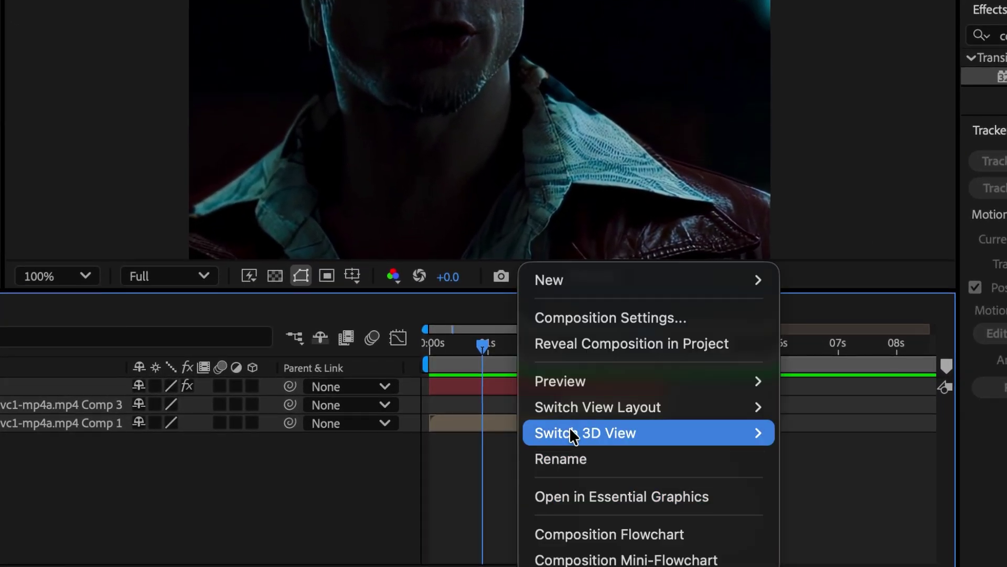
pyautogui.moveTo(608, 281)
pyautogui.click(901, 472)
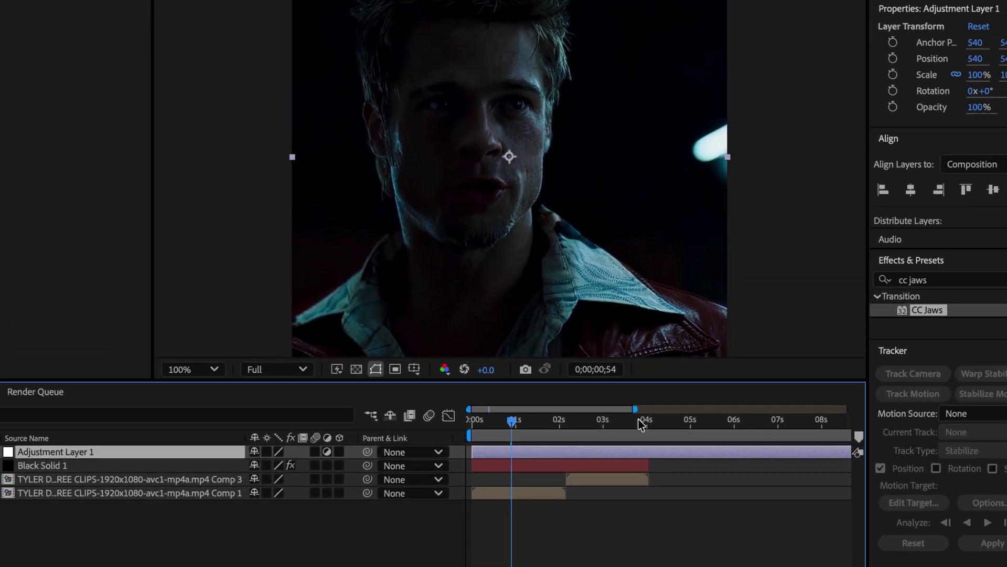
pyautogui.click(655, 344)
pyautogui.moveTo(639, 453); pyautogui.dragTo(640, 454)
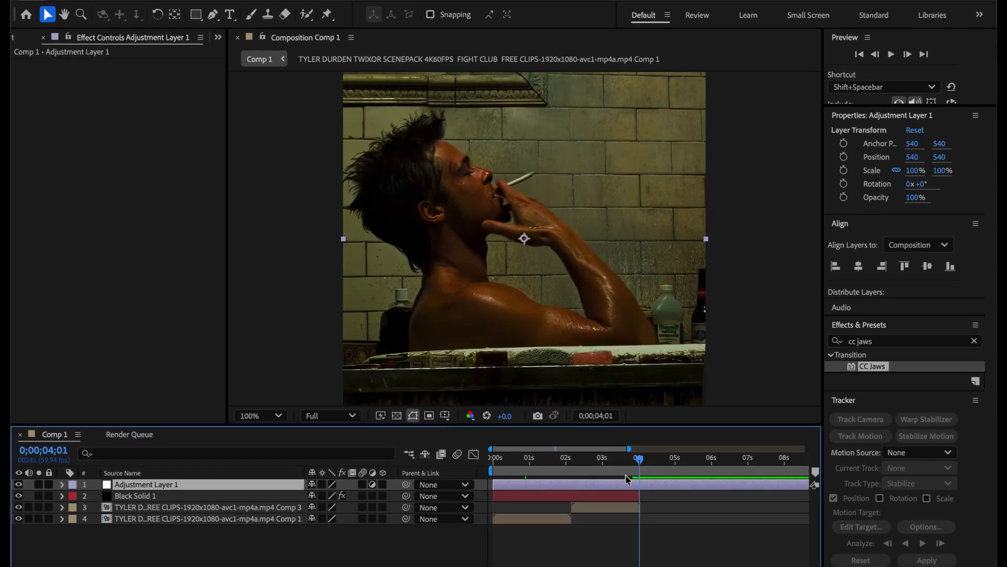
pyautogui.hotkey('ctrl', 'shift', 'd')
pyautogui.press('Delete')
# Step: Apply the Optics Compensation effect to the adjustment layer and enable Reverse Lens Distortion
pyautogui.moveTo(627, 457); pyautogui.dragTo(571, 460)
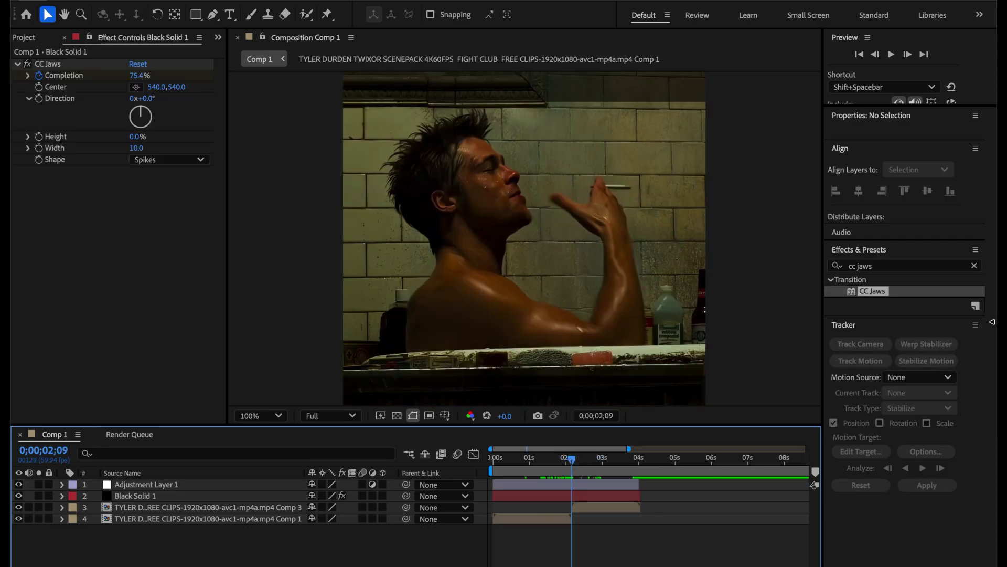
pyautogui.click(886, 265)
pyautogui.write('opt')
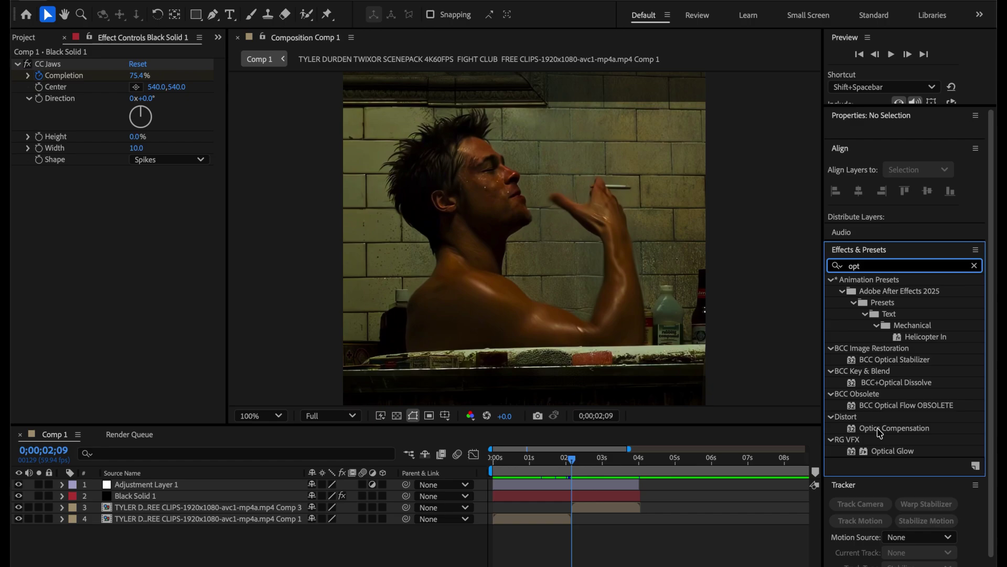
pyautogui.moveTo(881, 432); pyautogui.dragTo(530, 459)
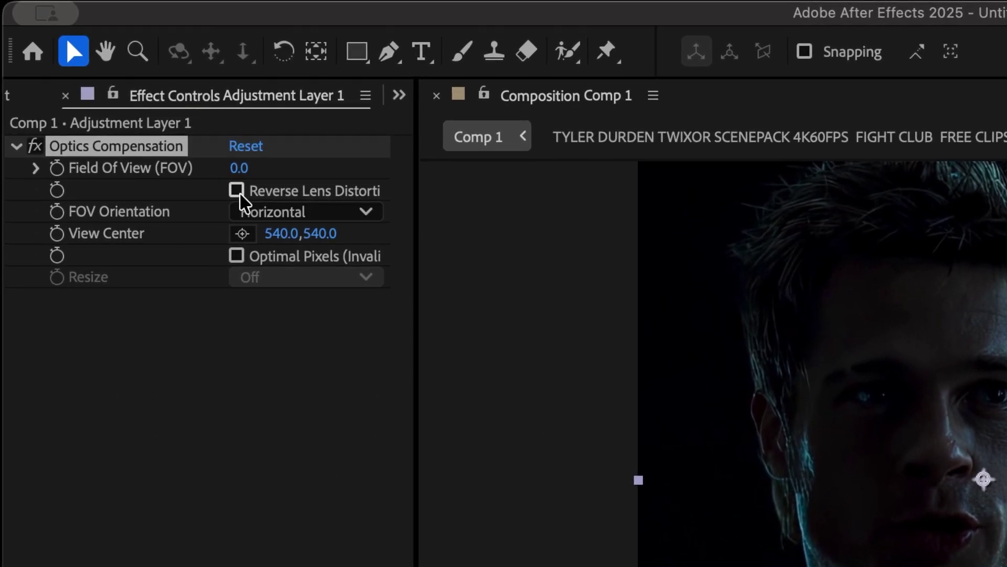
pyautogui.click(237, 190)
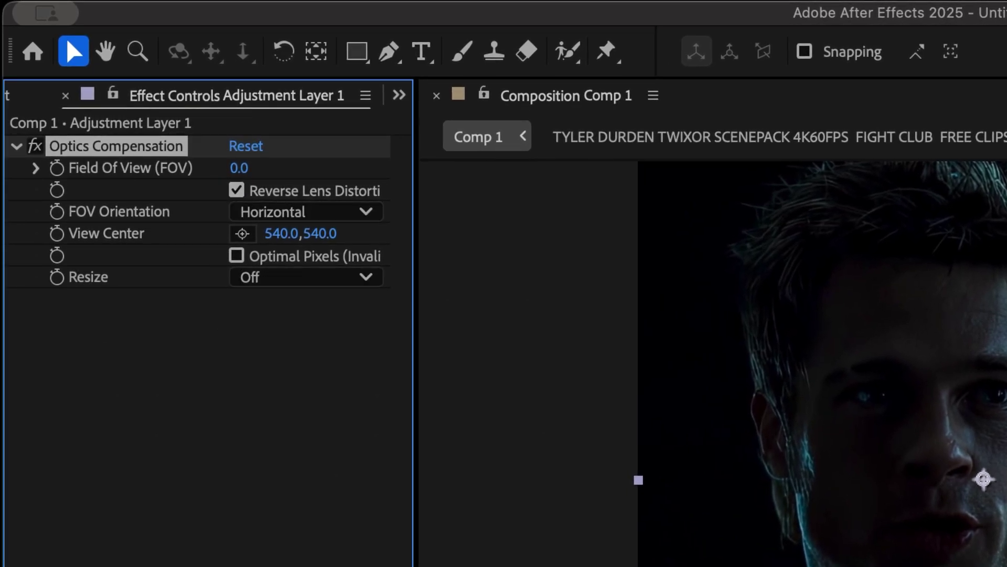
# Step: Keyframe the Optics Compensation Field Of View at 0.0 around the one-second mark and at 40.0 at 0;00;03;03
pyautogui.click(57, 169)
pyautogui.click(654, 502)
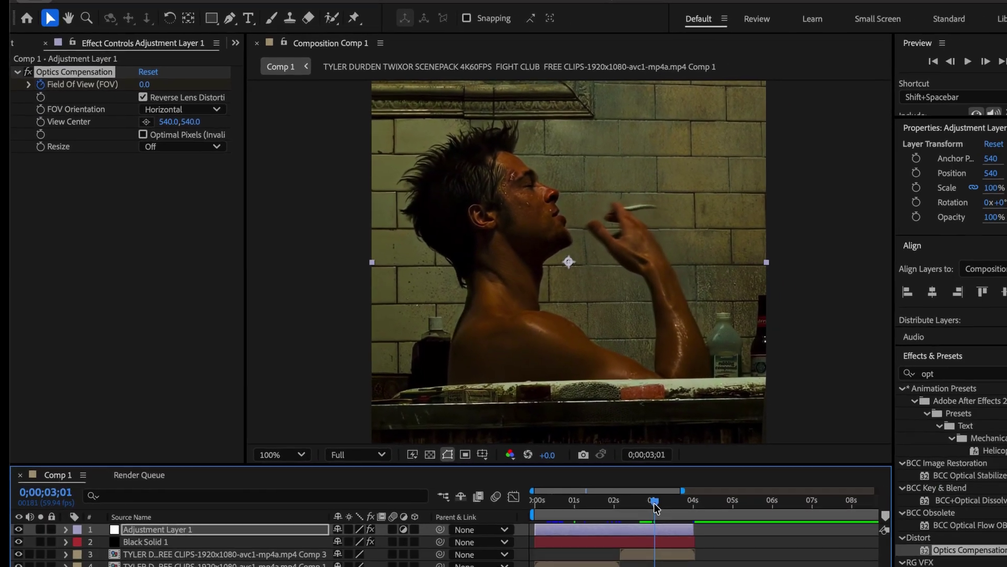
pyautogui.moveTo(655, 504)
pyautogui.mouseDown()
pyautogui.moveTo(693, 504)
pyautogui.moveTo(656, 505)
pyautogui.mouseUp()
pyautogui.moveTo(134, 79); pyautogui.dragTo(162, 78)
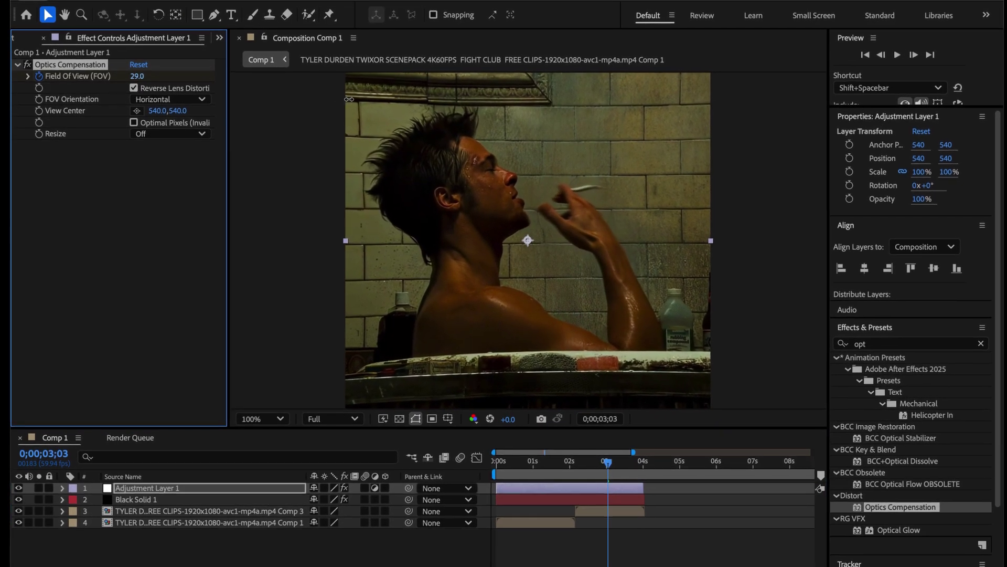
pyautogui.moveTo(349, 99); pyautogui.dragTo(377, 108)
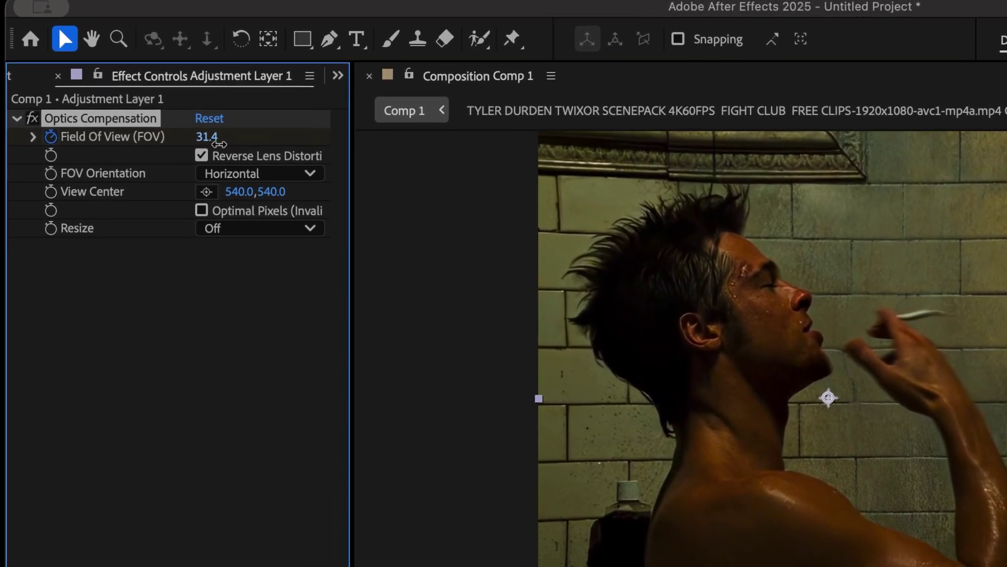
pyautogui.moveTo(219, 144); pyautogui.dragTo(298, 149)
pyautogui.moveTo(351, 183); pyautogui.dragTo(375, 184)
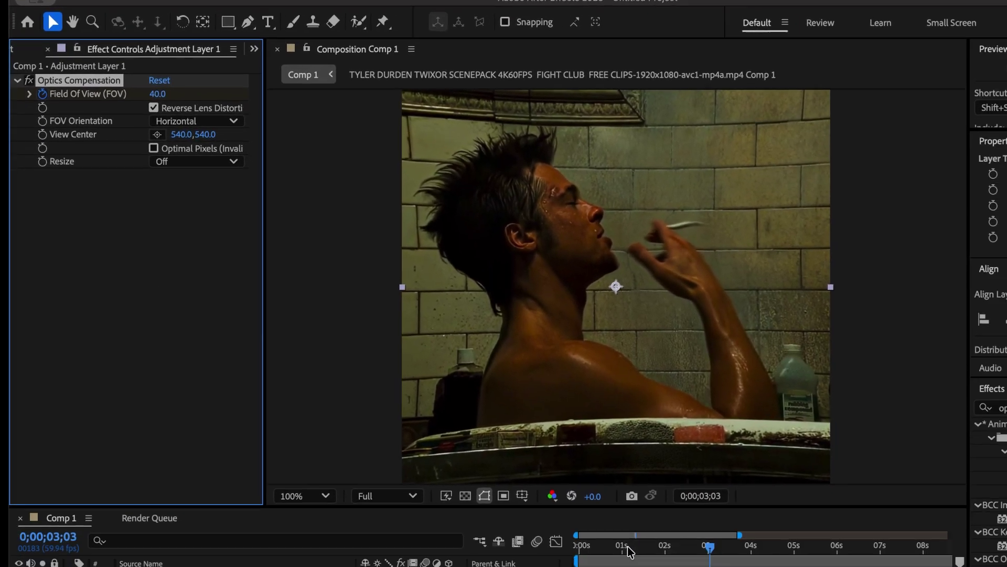
# Step: Preview the lens distortion from about one second, and scrub on to 0;00;03;40 near the second clip's end
pyautogui.click(527, 465)
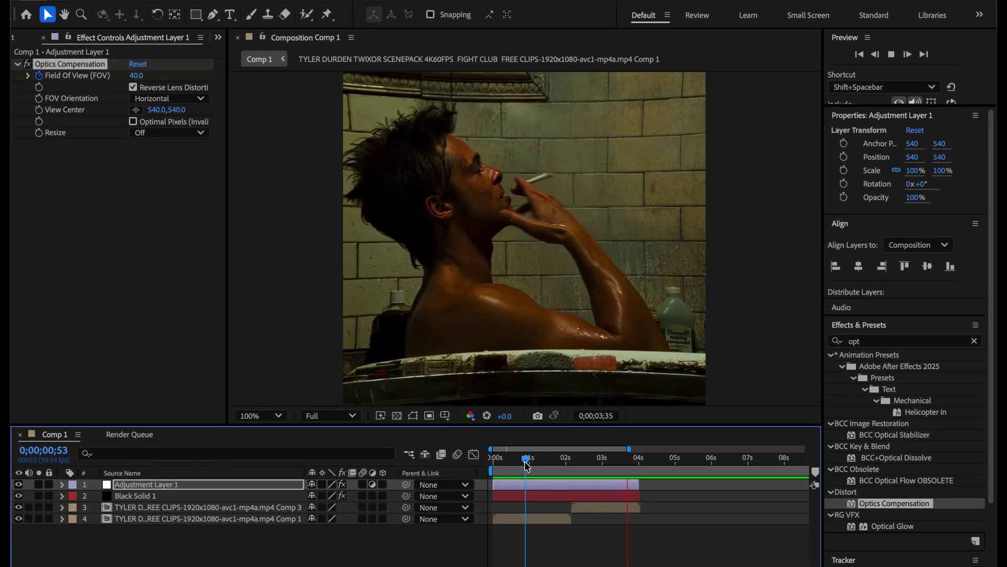
pyautogui.click(521, 461)
pyautogui.moveTo(521, 461); pyautogui.dragTo(628, 447)
# Step: Reveal the adjustment layer's keyframes and move the second Field Of View keyframe to the layer's end, around 0;00;04;01
pyautogui.press('u')
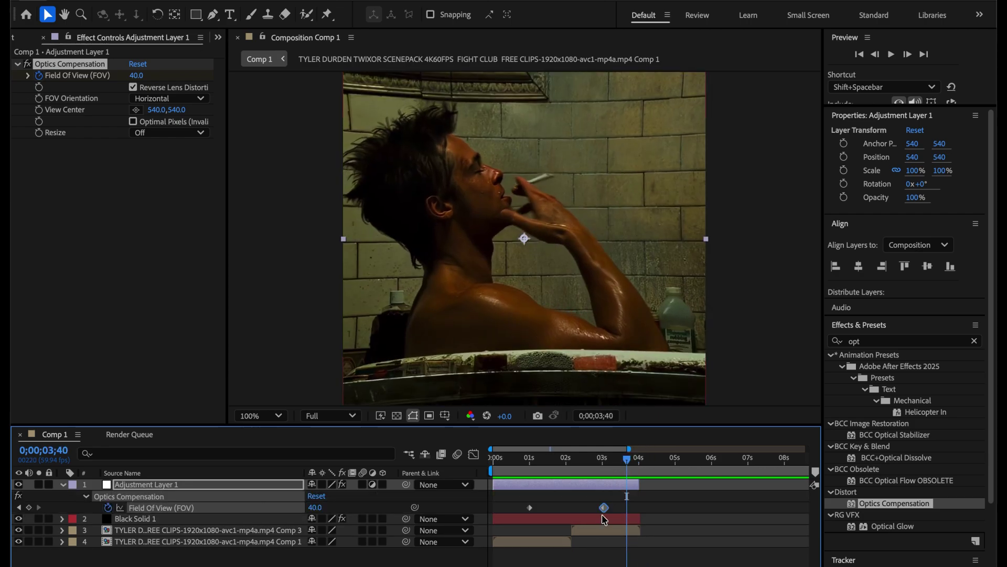
pyautogui.moveTo(604, 507); pyautogui.dragTo(637, 507)
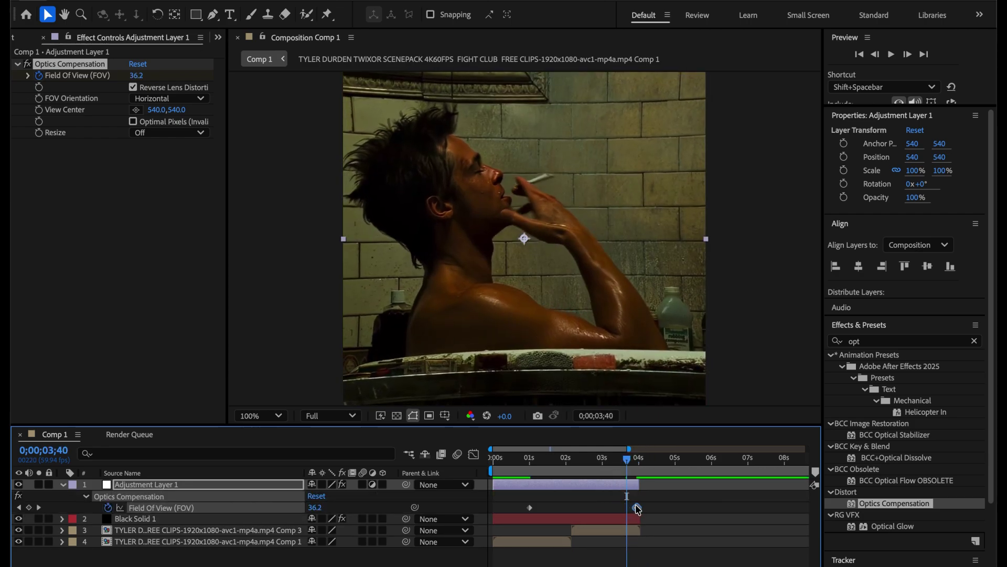
pyautogui.click(641, 461)
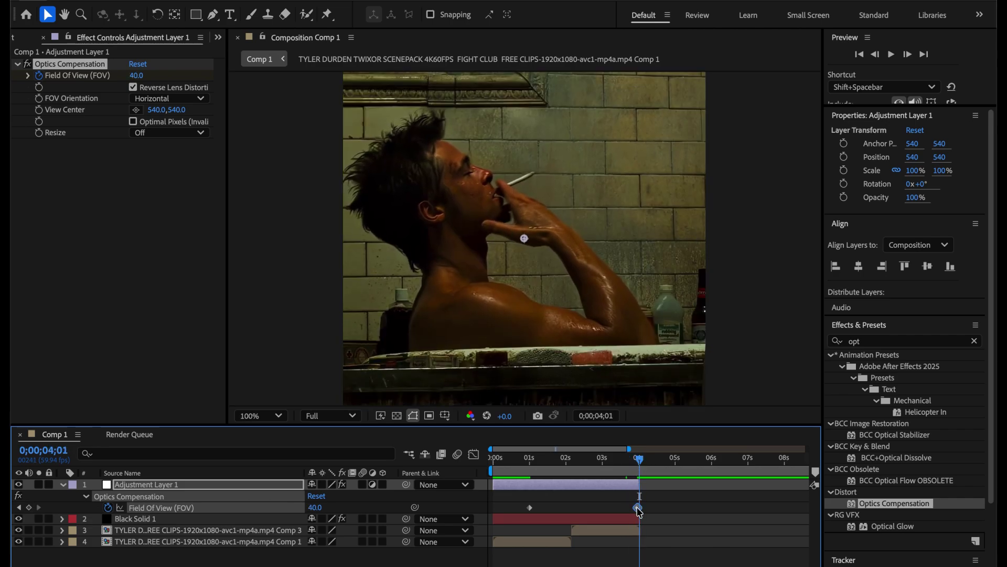
pyautogui.click(667, 513)
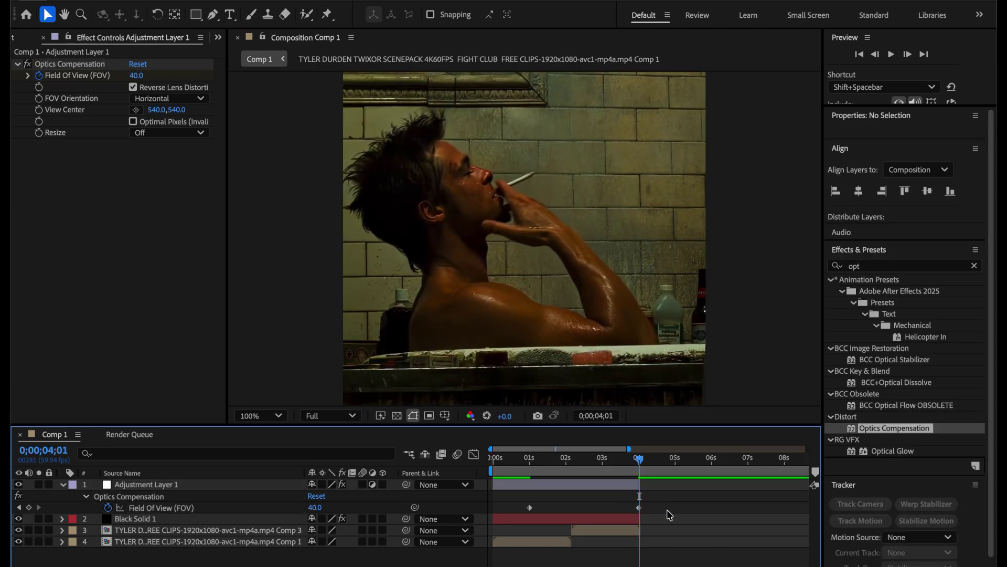
# Step: Collapse the adjustment layer's properties and scrub back through the transition to the composition's start to review the result
pyautogui.click(591, 486)
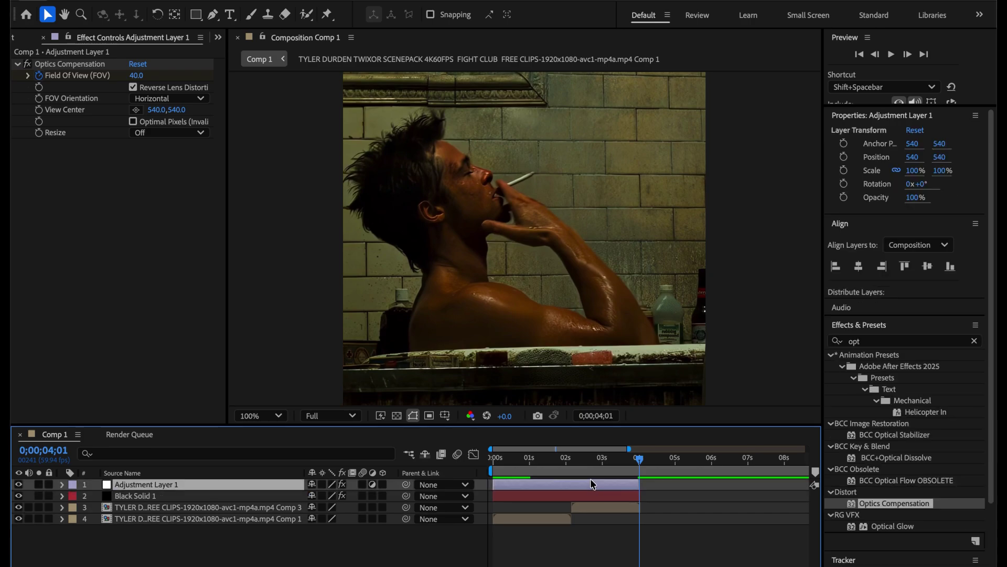
pyautogui.moveTo(586, 462); pyautogui.dragTo(561, 418)
pyautogui.moveTo(597, 415); pyautogui.dragTo(486, 411)
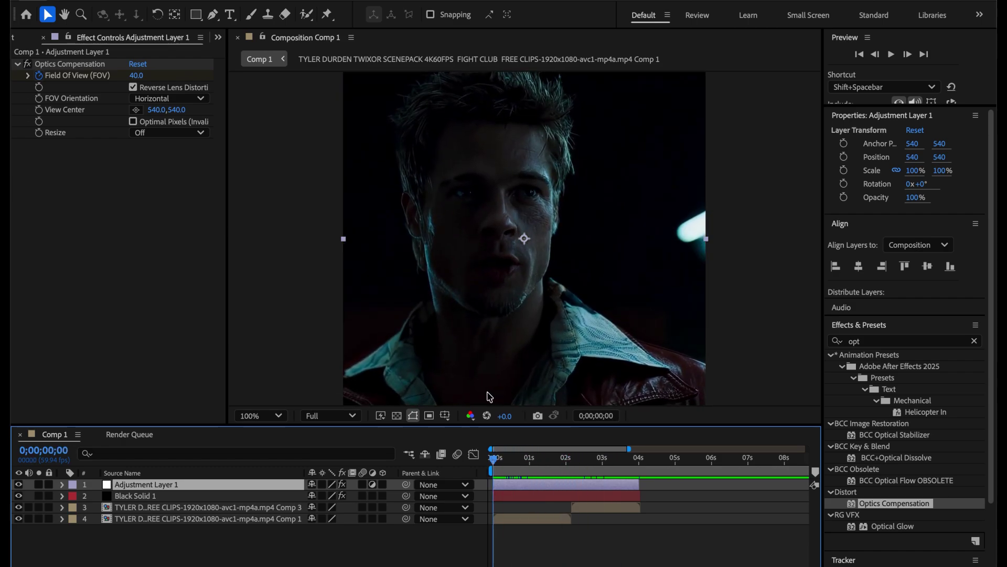